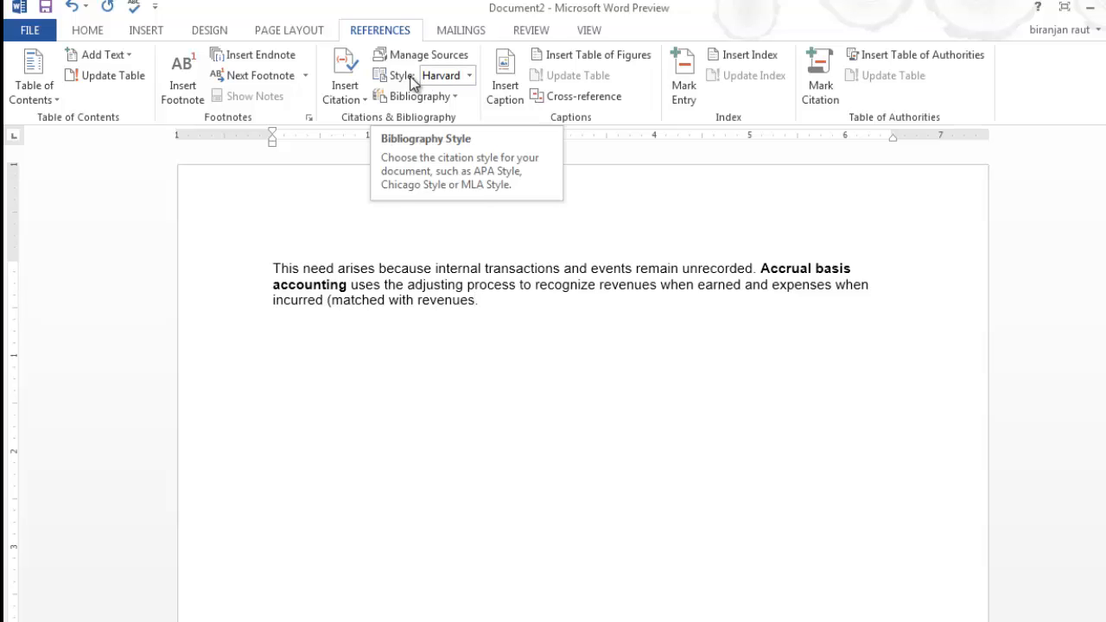
# Keep Harvard – Anglia as the citation style and bring up the Insert Citation options.
pyautogui.click(466, 78)
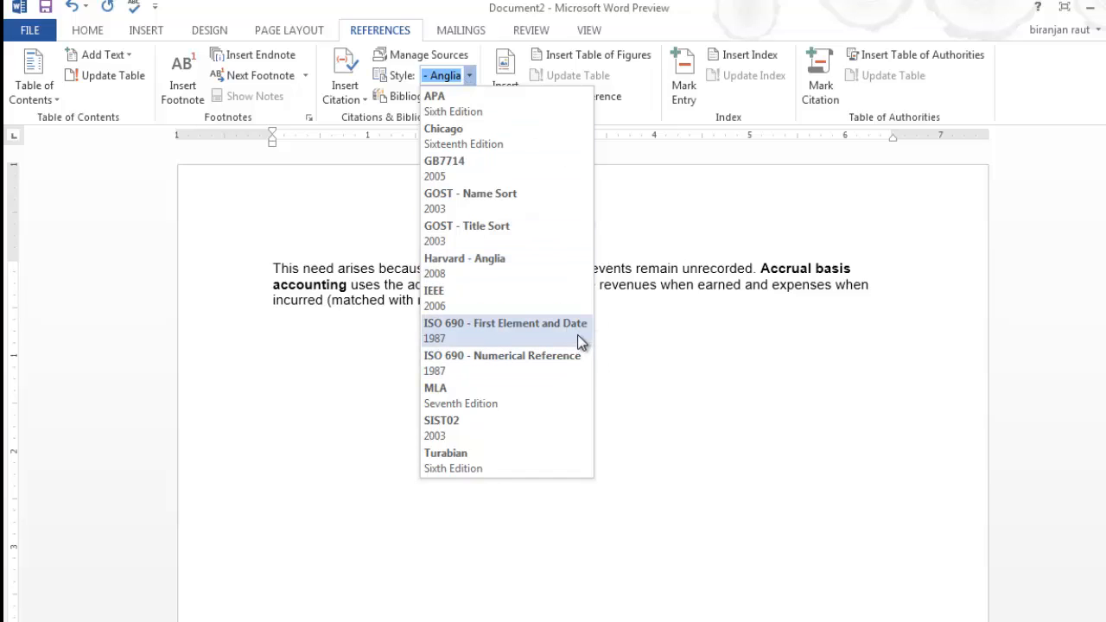
pyautogui.click(526, 264)
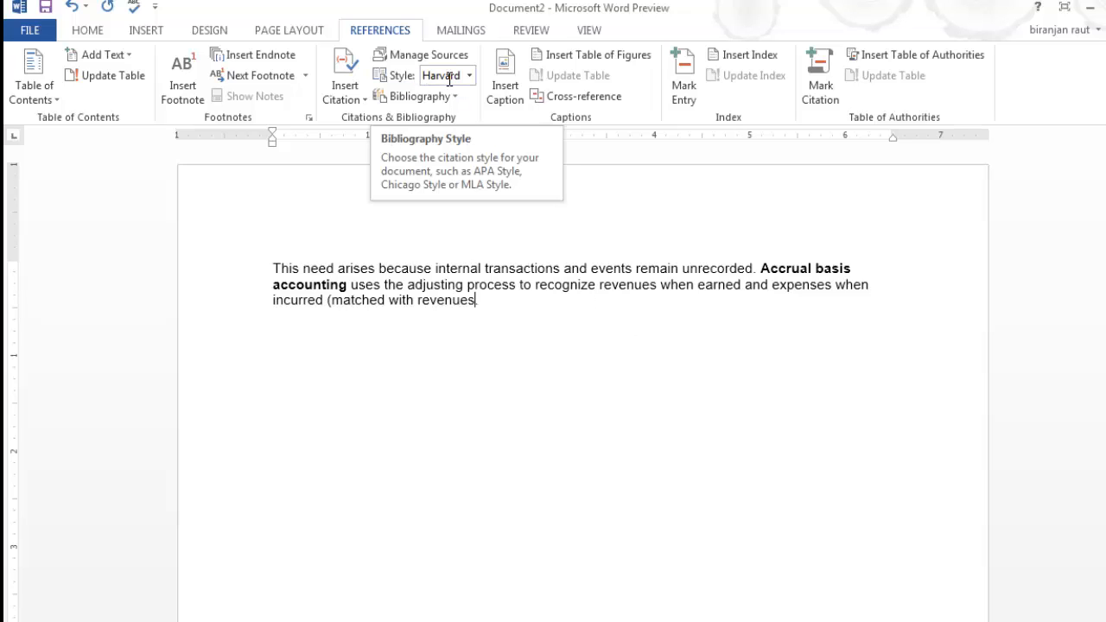
pyautogui.click(351, 102)
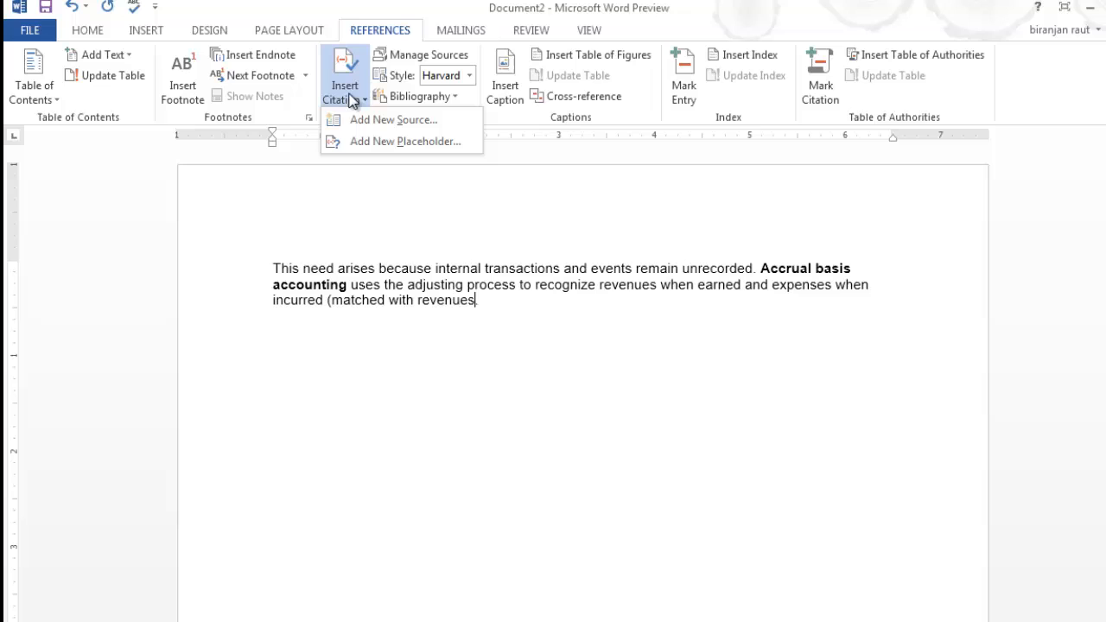
# Start a new citation source, browse the source types and keep Book selected.
pyautogui.click(422, 117)
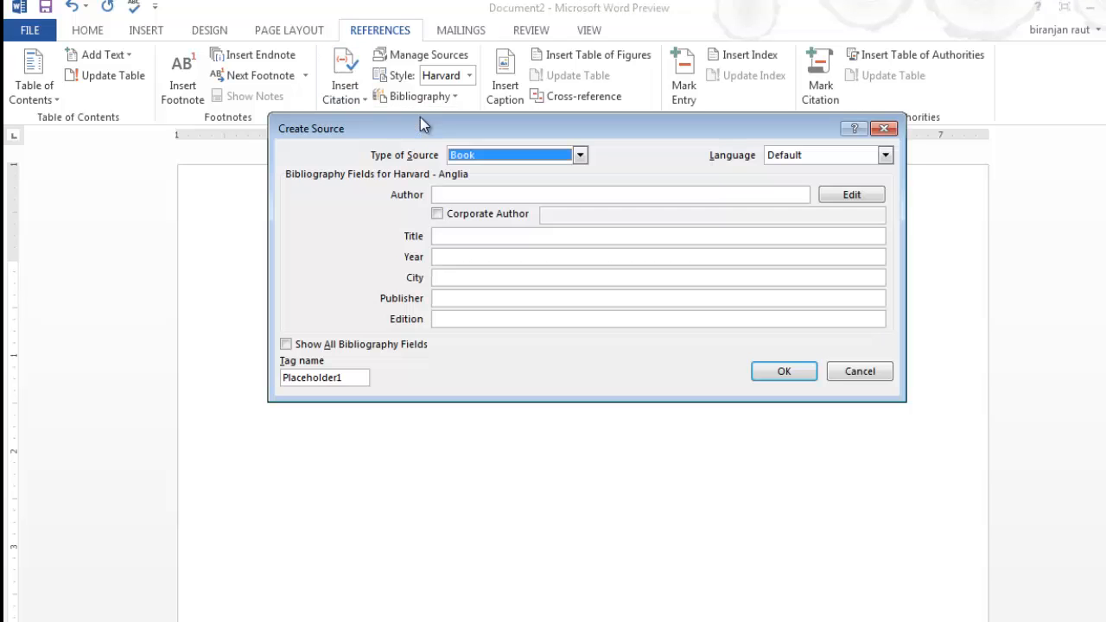
pyautogui.click(506, 194)
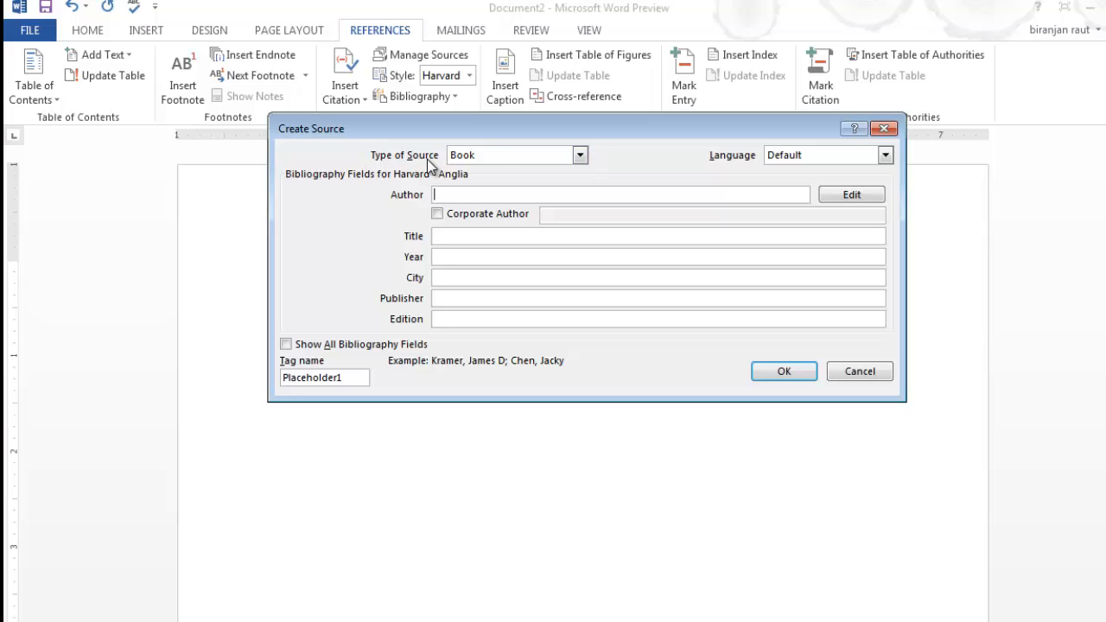
pyautogui.click(577, 156)
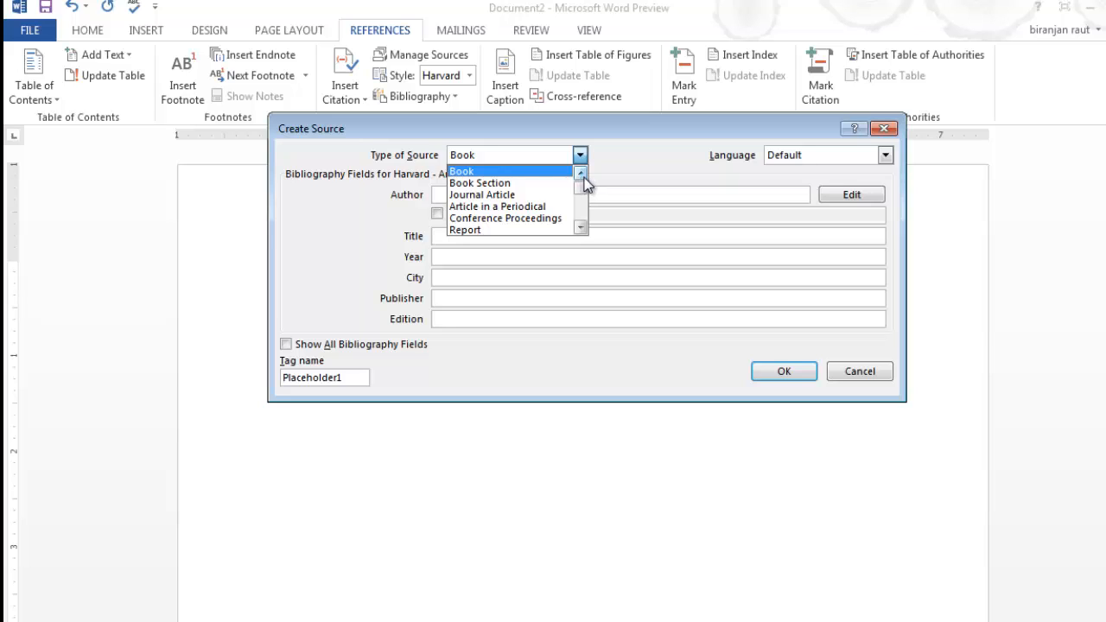
pyautogui.press('Down')
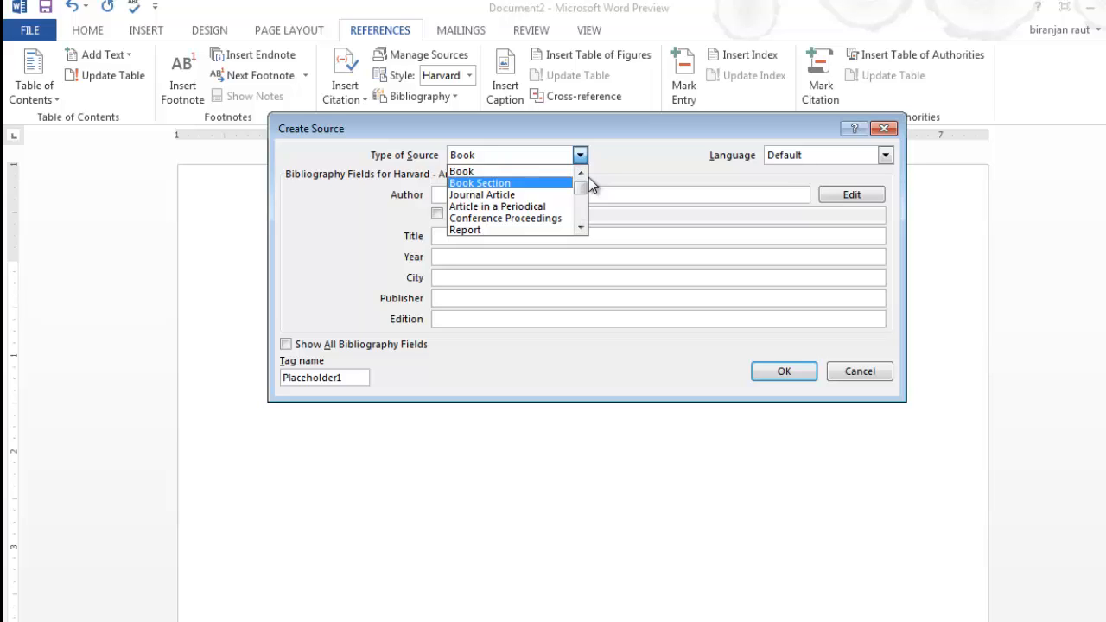
pyautogui.moveTo(580, 185); pyautogui.dragTo(584, 226)
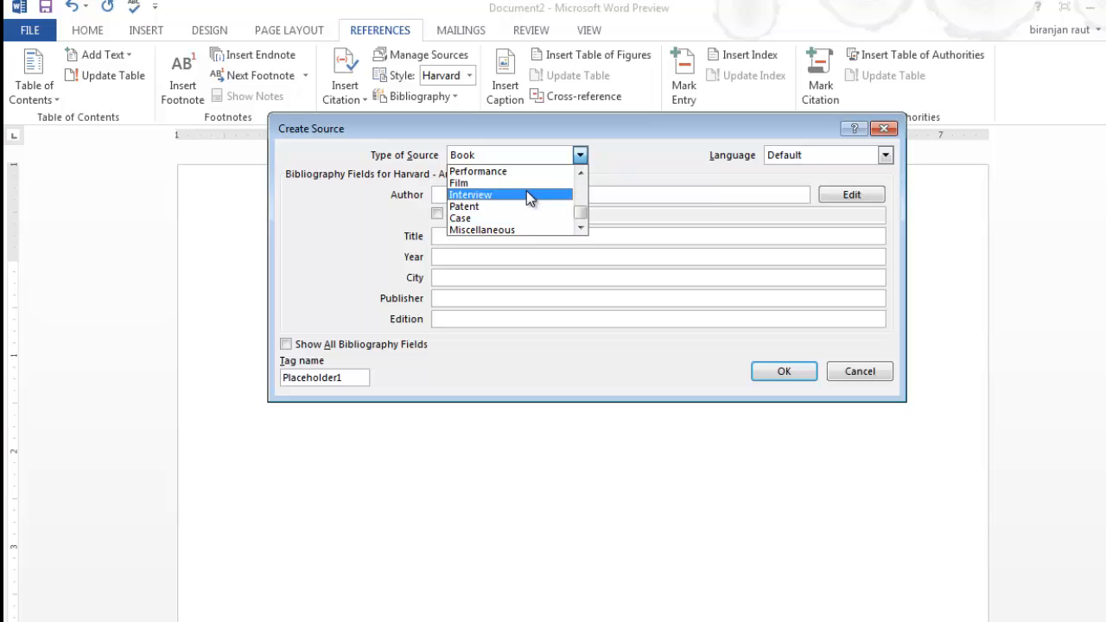
pyautogui.moveTo(582, 216); pyautogui.dragTo(579, 185)
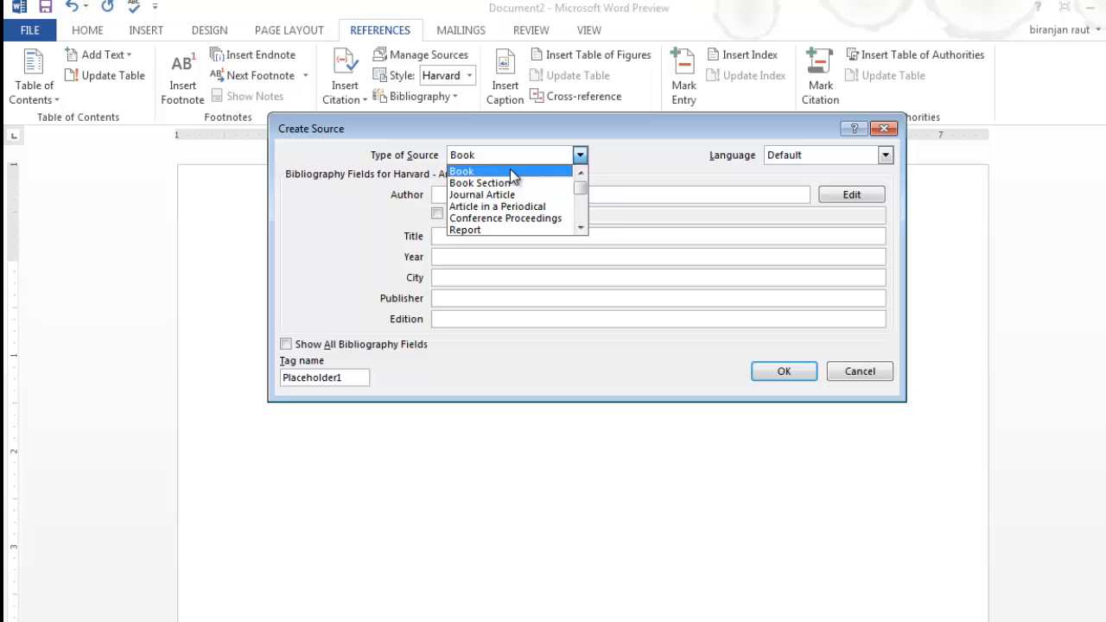
pyautogui.click(510, 171)
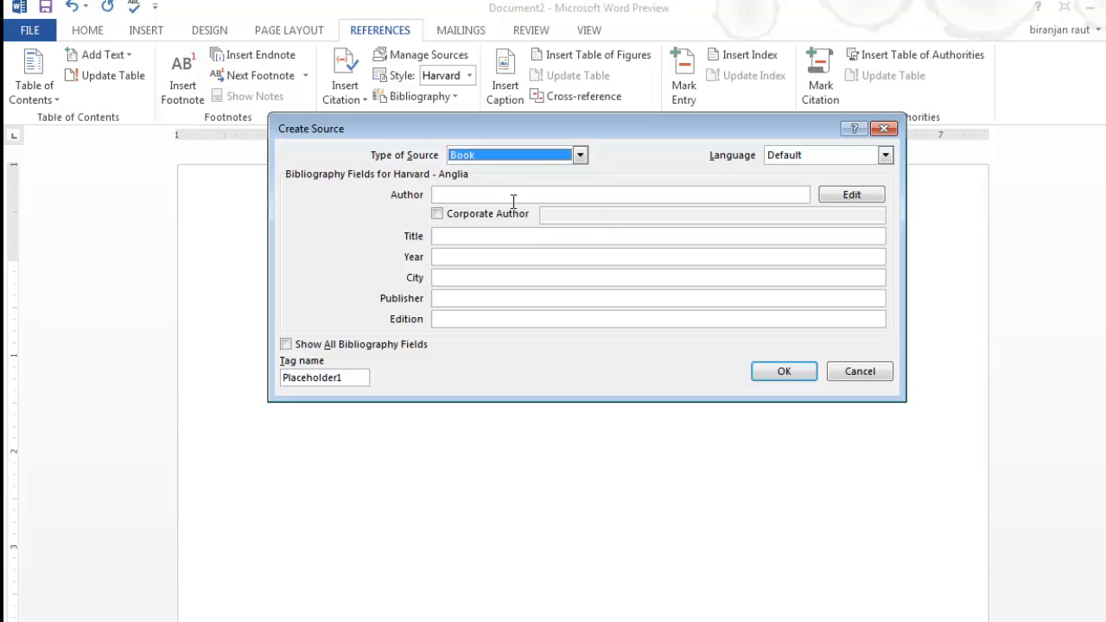
pyautogui.click(513, 194)
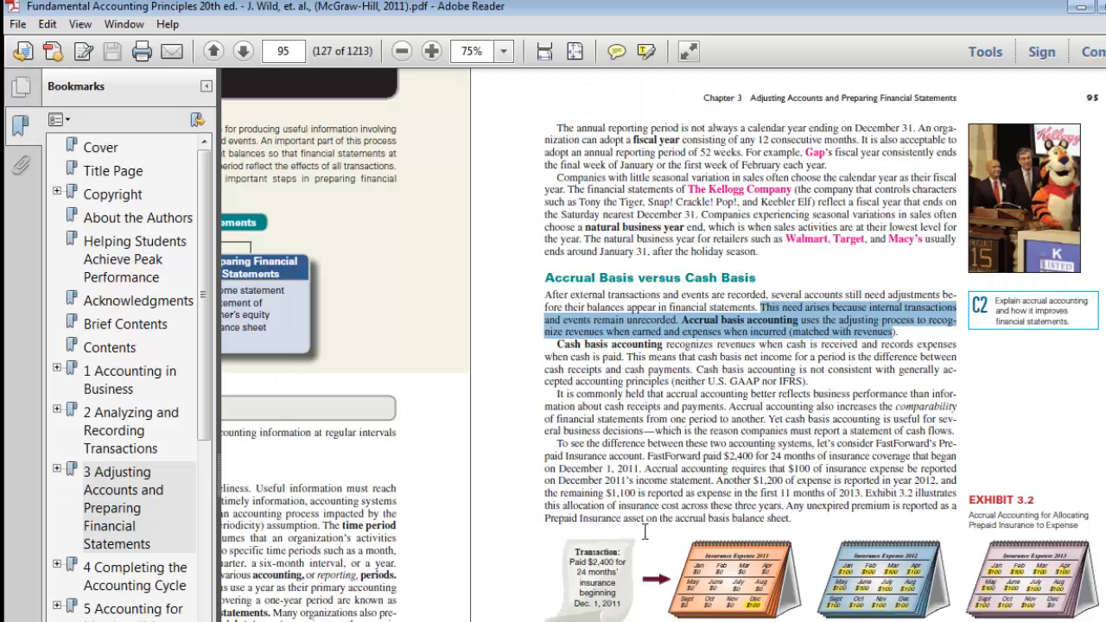
# Jump to the Fundamental Accounting Principles cover page via the Cover bookmark.
pyautogui.scroll(10, 595, 501)
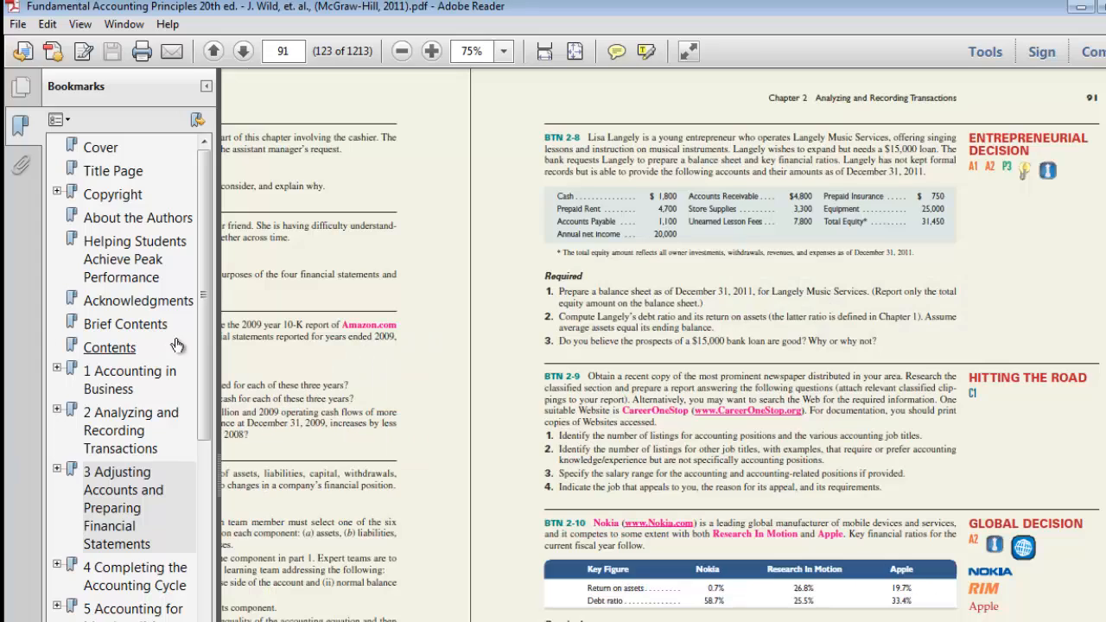
pyautogui.click(99, 152)
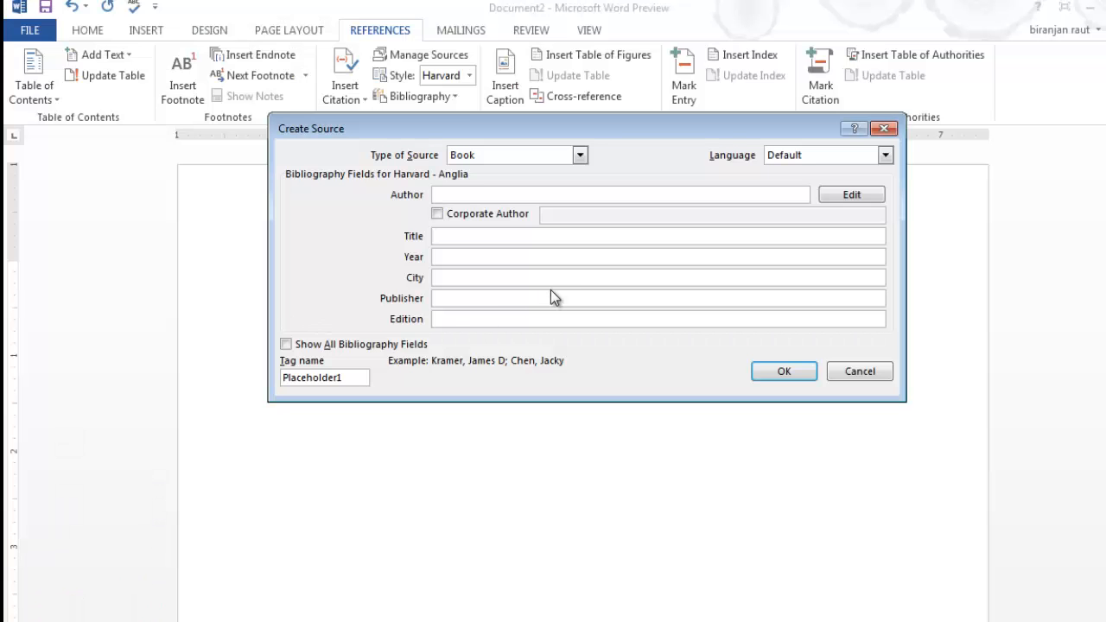
# Enter the first author's name in the Author field, adding a comma and a closing semicolon.
pyautogui.write('Jon J wild')
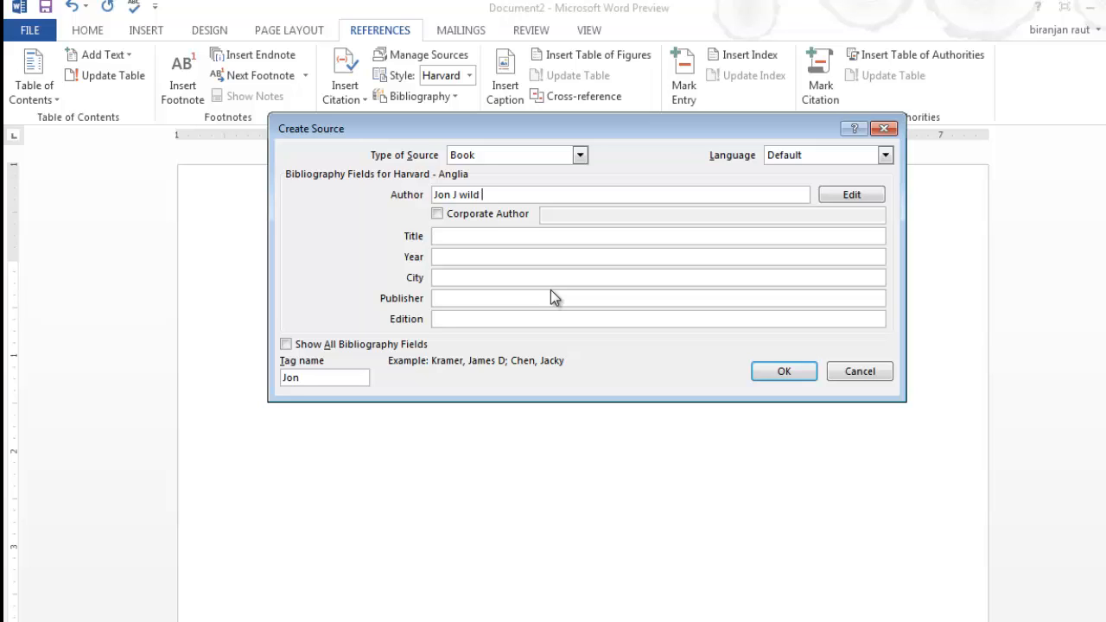
pyautogui.press('BackSpace')
pyautogui.press('BackSpace')
pyautogui.press('BackSpace')
pyautogui.press('BackSpace')
pyautogui.write('Wild')
pyautogui.click(453, 194)
pyautogui.press('Right')
pyautogui.write(',')
pyautogui.press('Right')
pyautogui.press('Right')
pyautogui.press('Right')
pyautogui.press('Right')
pyautogui.press('Right')
pyautogui.press('Right')
pyautogui.write(';')
pyautogui.hotkey('alt', 'Tab')
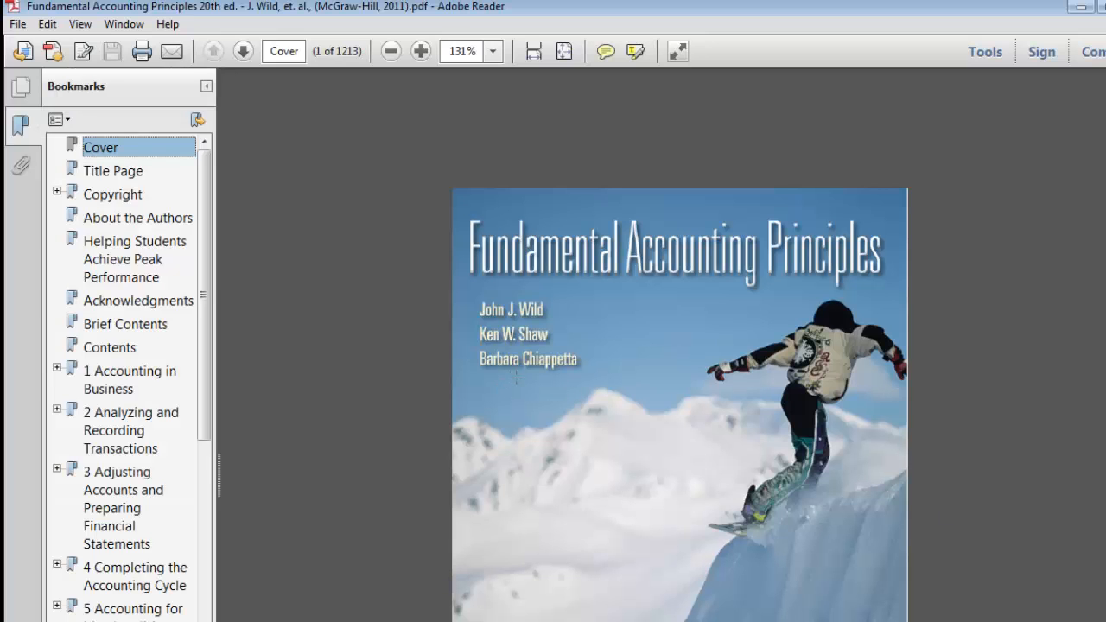
# Add the second author's name, with a comma after the first name.
pyautogui.click(1080, 9)
pyautogui.write('Ken')
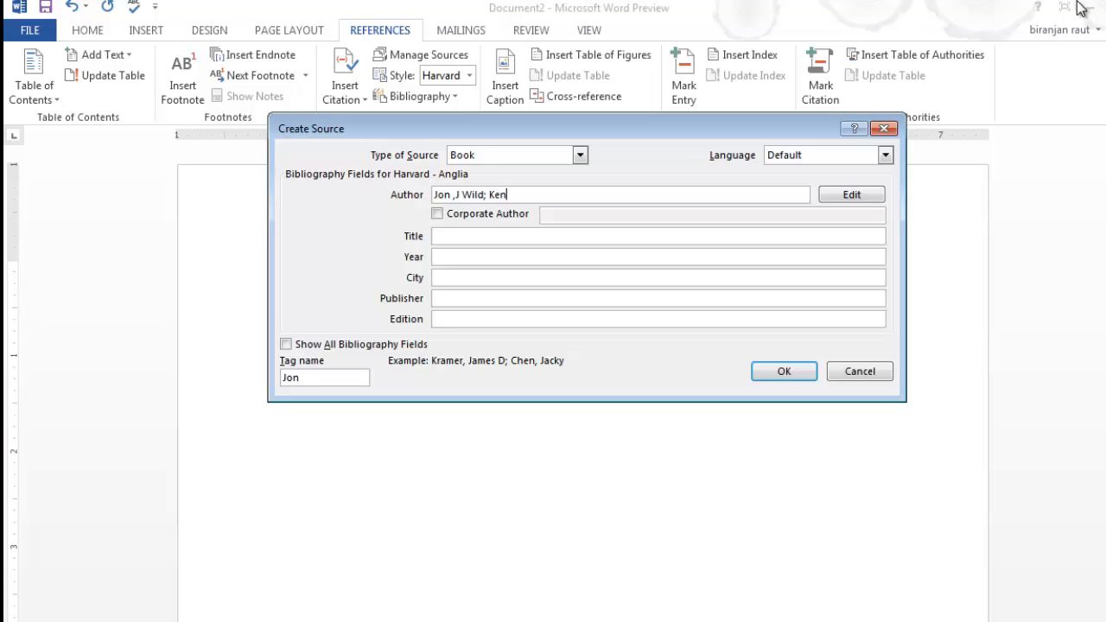
pyautogui.write(' W Shaw')
pyautogui.press('Left')
pyautogui.press('Left')
pyautogui.press('Left')
pyautogui.press('Left')
pyautogui.press('Left')
pyautogui.press('Left')
pyautogui.press('Left')
pyautogui.write(',')
pyautogui.hotkey('alt', 'Tab')
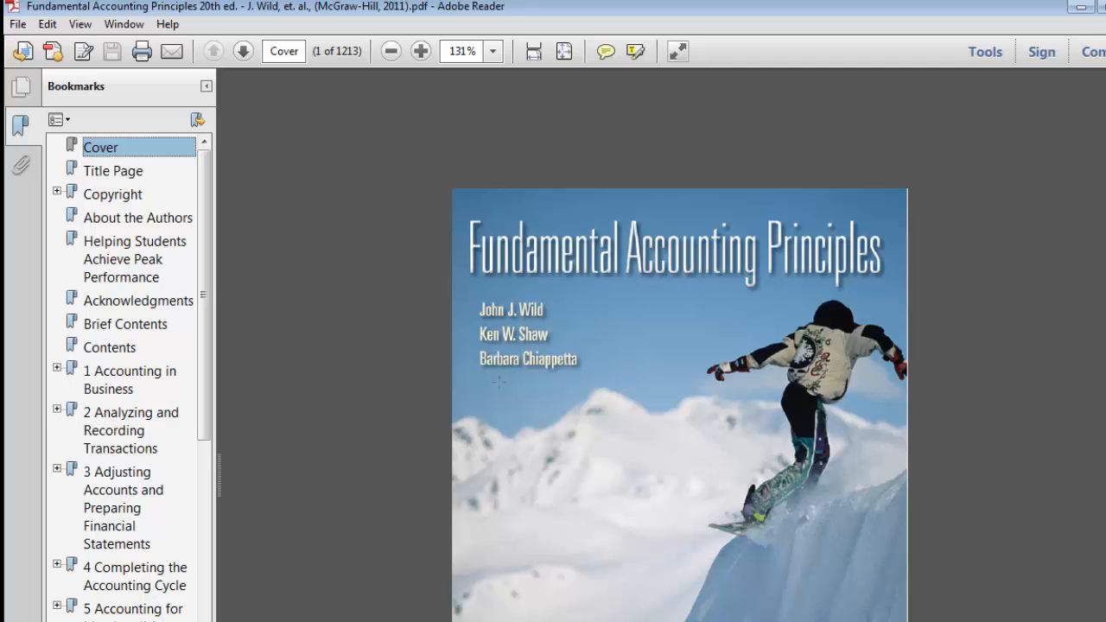
# Add the third author's first name and surname, separated by a comma, checked against the PDF.
pyautogui.click(1080, 7)
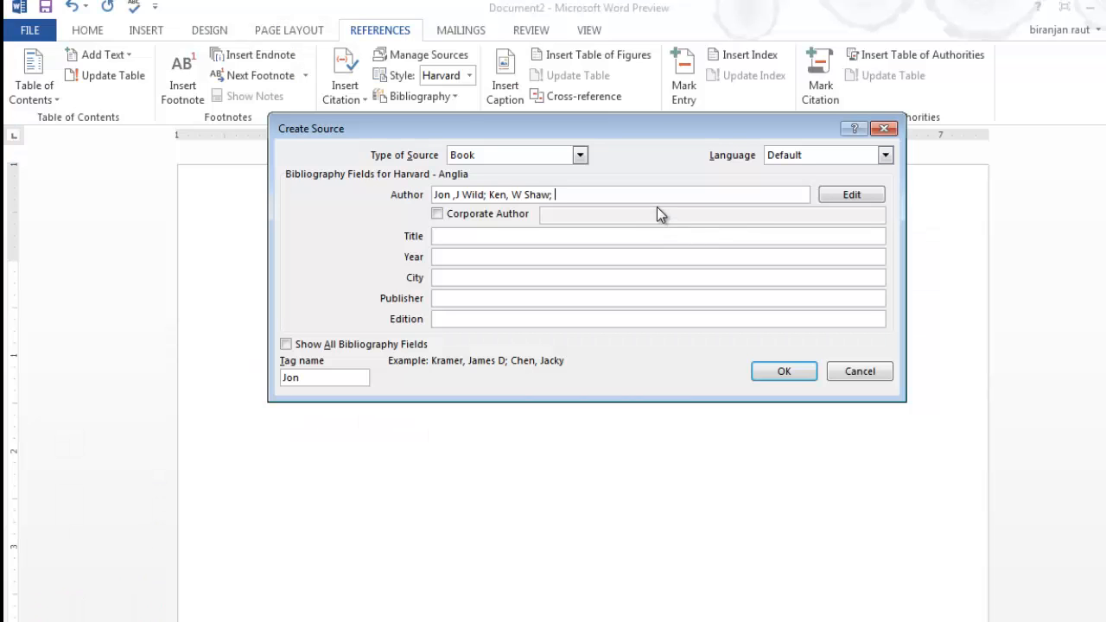
pyautogui.write('Bara')
pyautogui.press('BackSpace')
pyautogui.write('bara')
pyautogui.hotkey('alt', 'Tab')
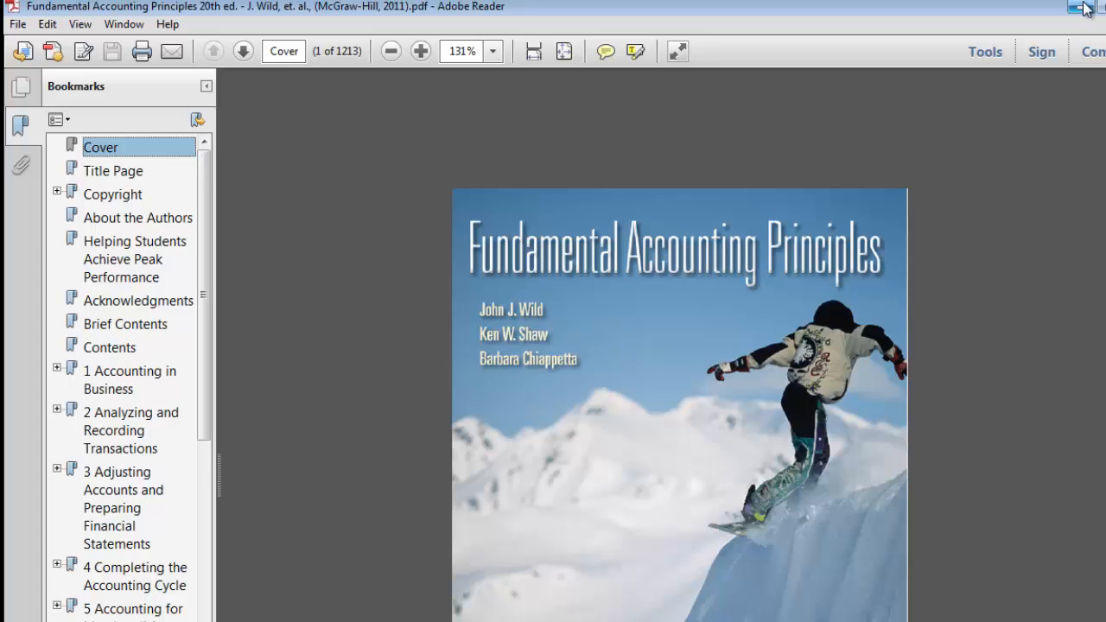
pyautogui.hotkey('alt', 'Tab')
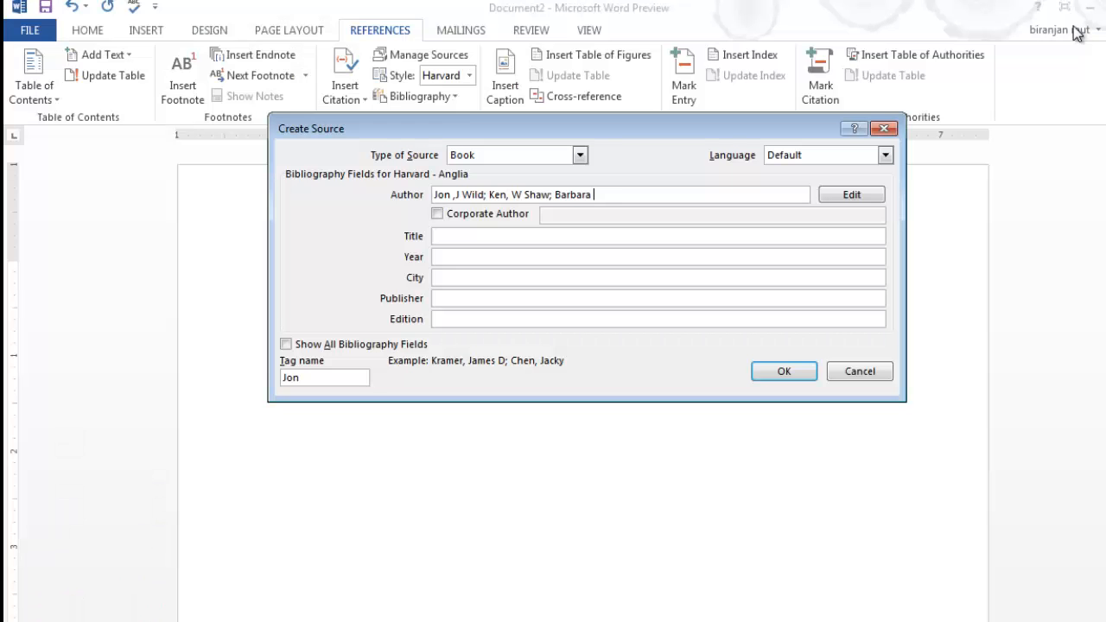
pyautogui.write('Chippeta')
pyautogui.press('Left')
pyautogui.press('Left')
pyautogui.press('Left')
pyautogui.press('Left')
pyautogui.press('Left')
pyautogui.write(',')
pyautogui.click(438, 214)
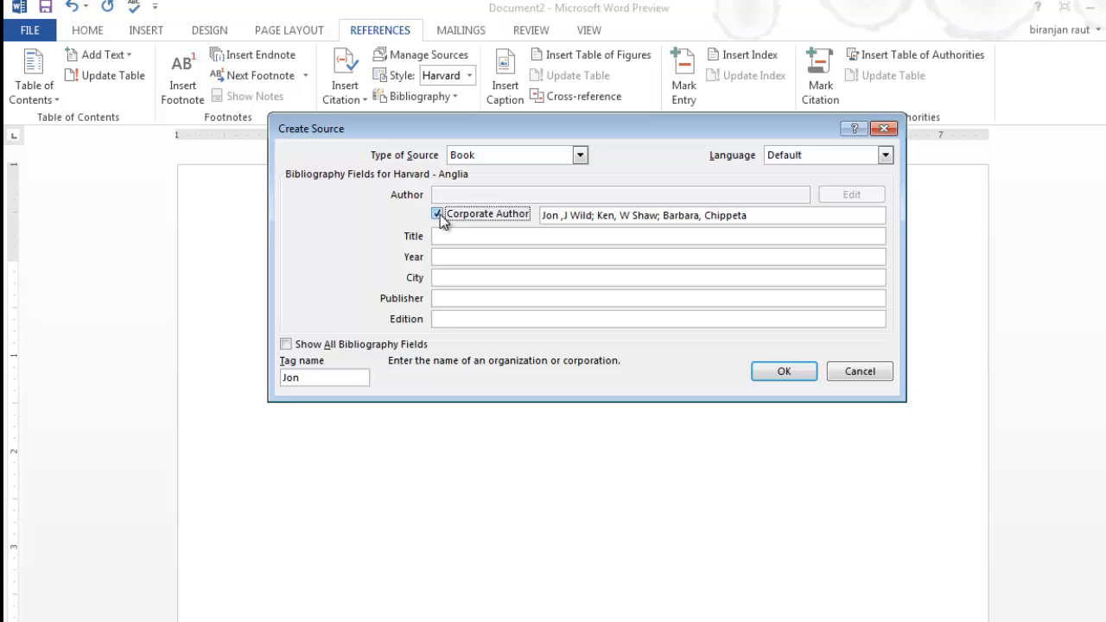
pyautogui.click(440, 217)
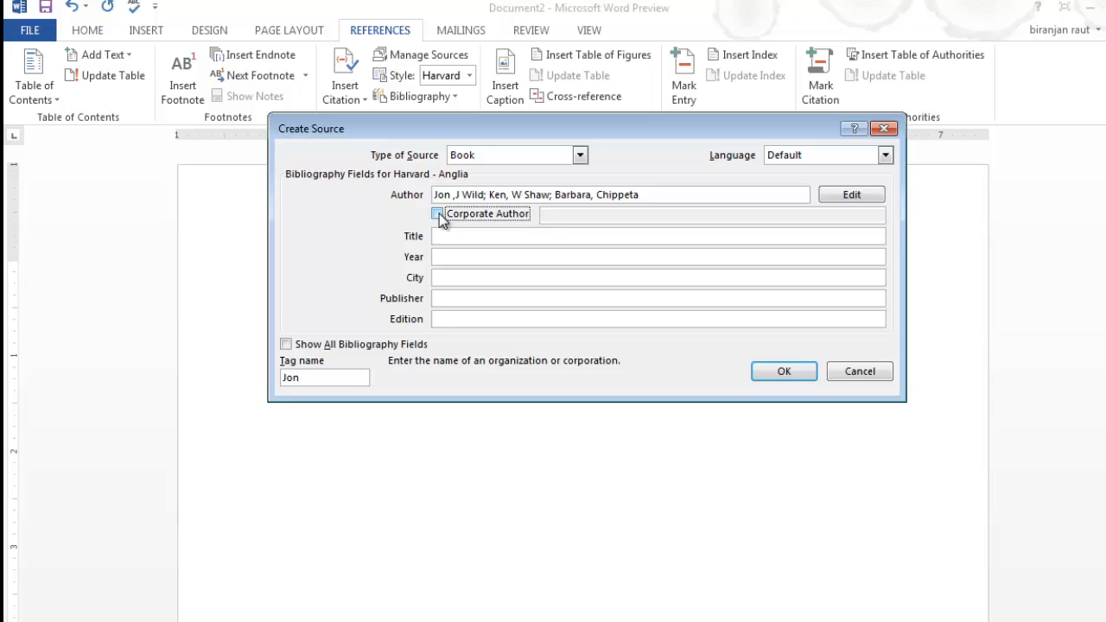
pyautogui.click(439, 217)
pyautogui.click(436, 214)
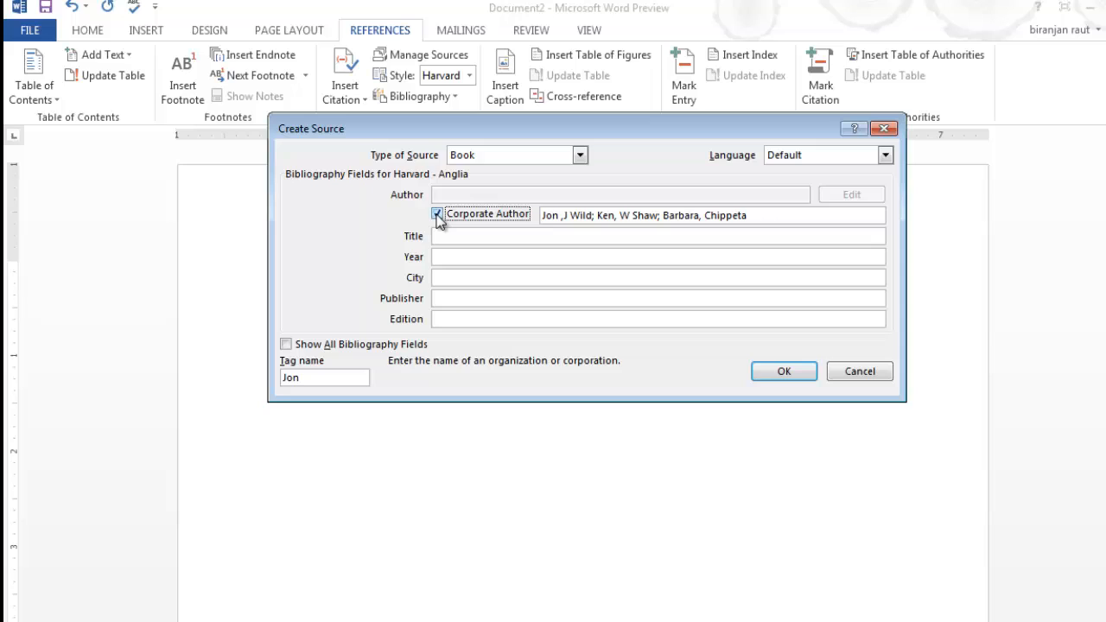
pyautogui.click(437, 215)
pyautogui.click(469, 237)
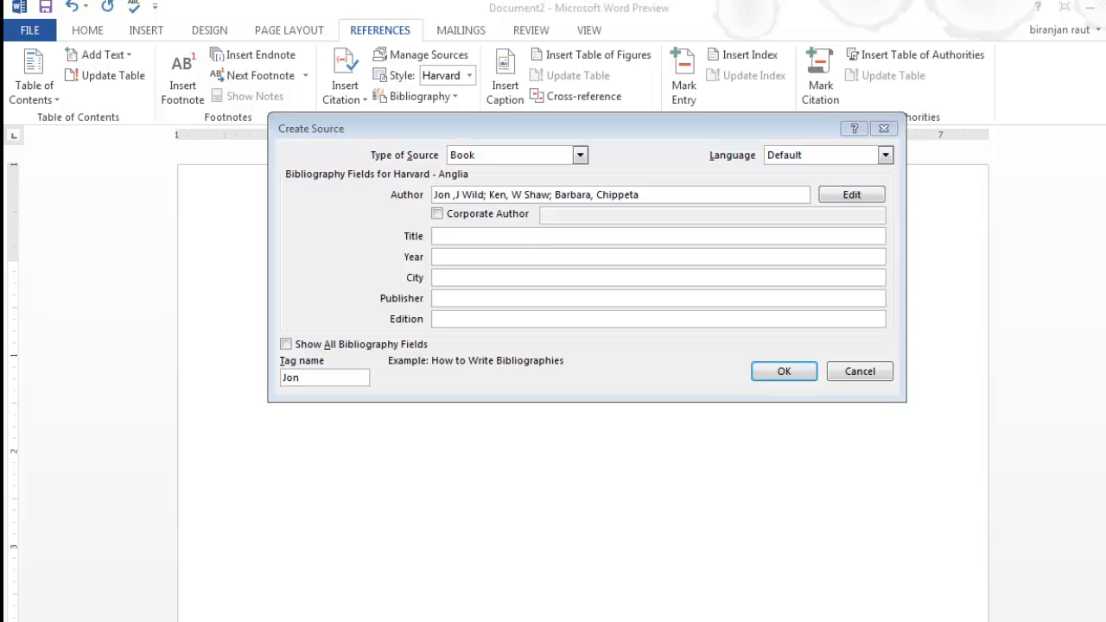
# Enter the title 'Fundamental Accoutnign Principles' after checking it in the PDF.
pyautogui.hotkey('alt', 'Tab')
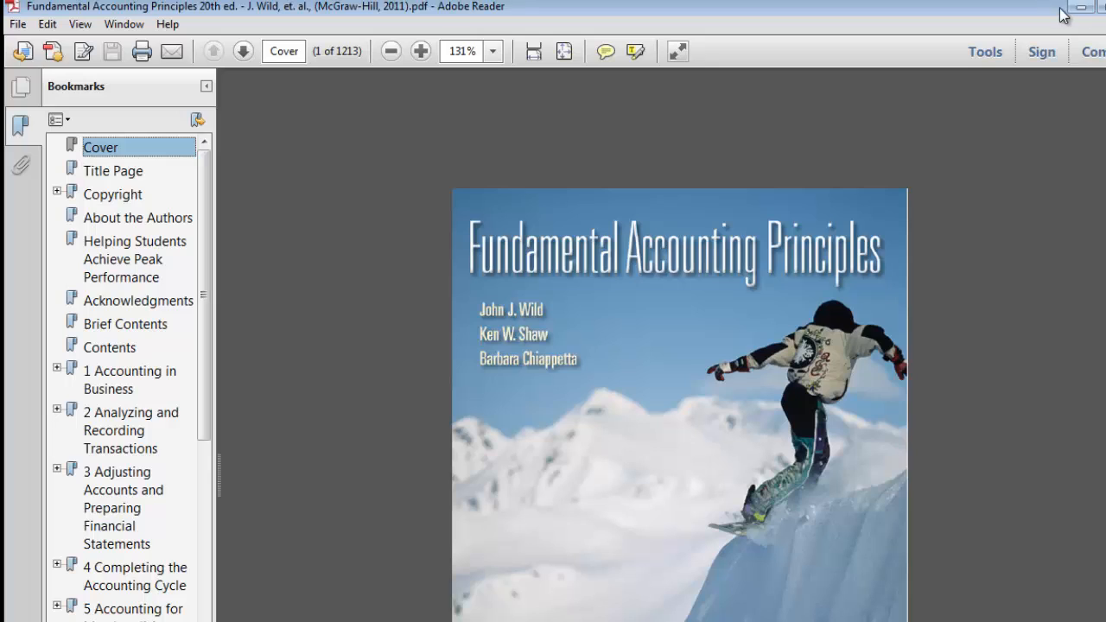
pyautogui.hotkey('alt', 'Tab')
pyautogui.write('Fundame')
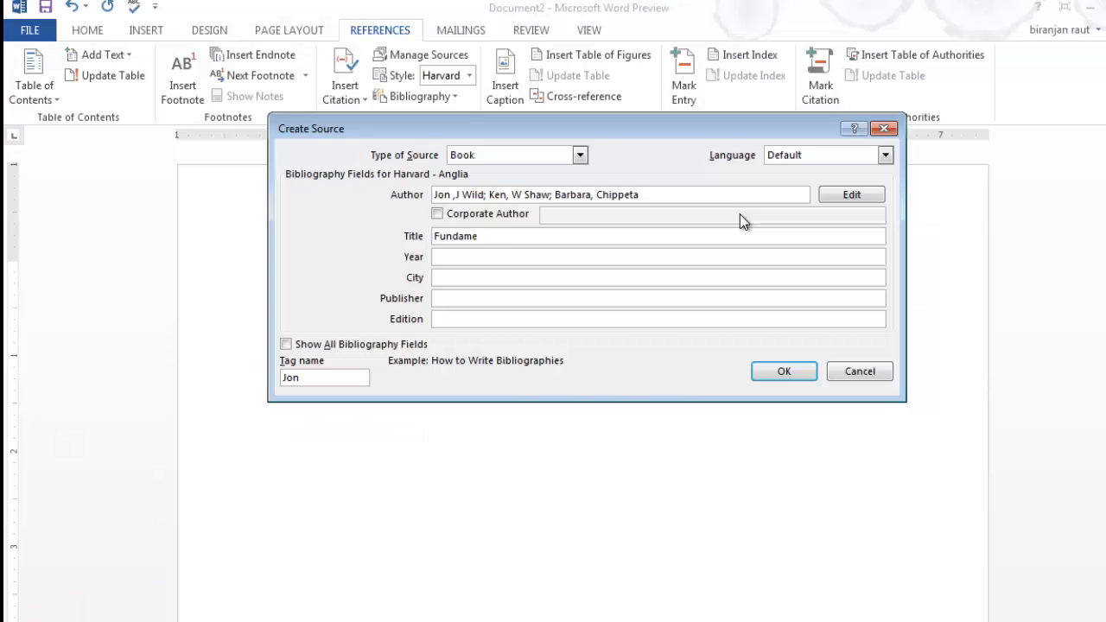
pyautogui.write('ntal Accoutnign Pro')
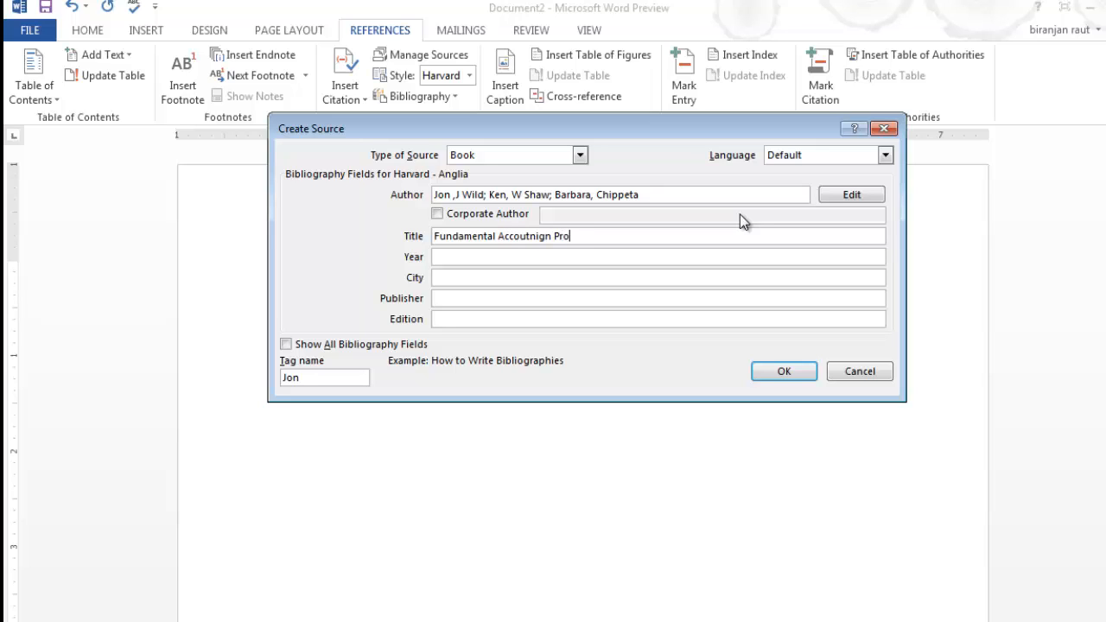
pyautogui.press('BackSpace')
pyautogui.write('incp')
pyautogui.press('BackSpace')
pyautogui.write('iples')
pyautogui.press('Tab')
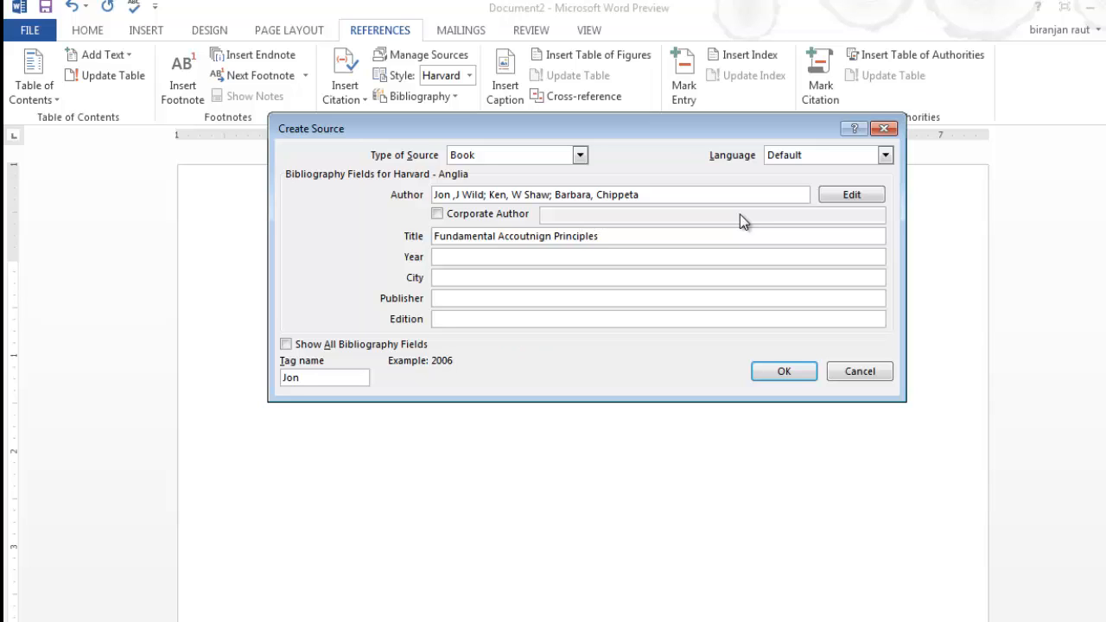
# Set the year to 2011 and enter Mc Graw Hill as publisher.
pyautogui.hotkey('alt', 'Tab')
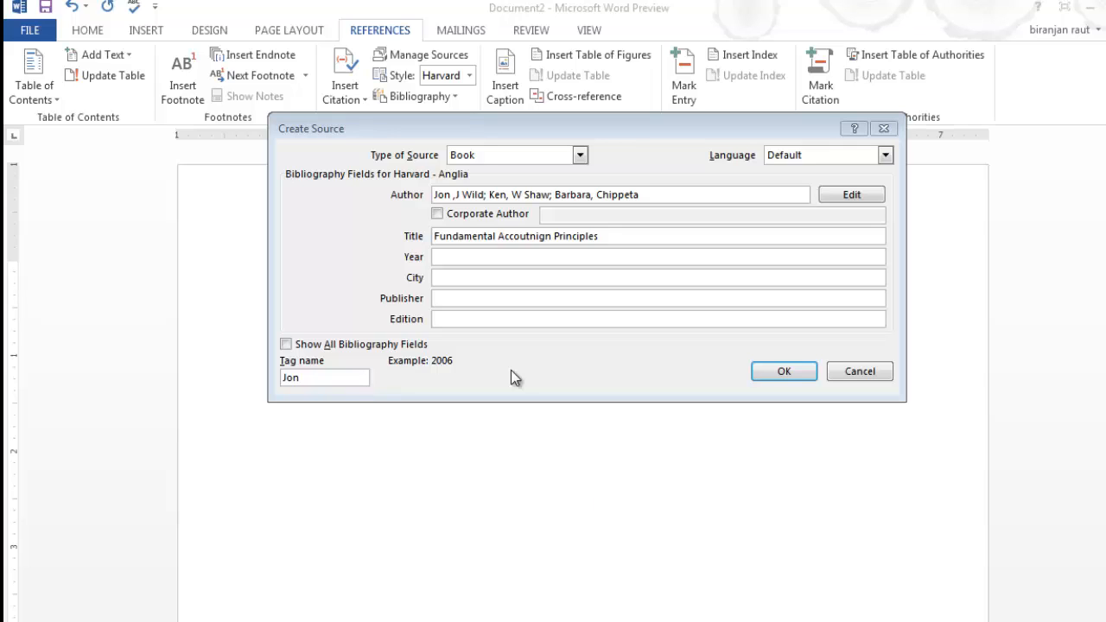
pyautogui.click(480, 258)
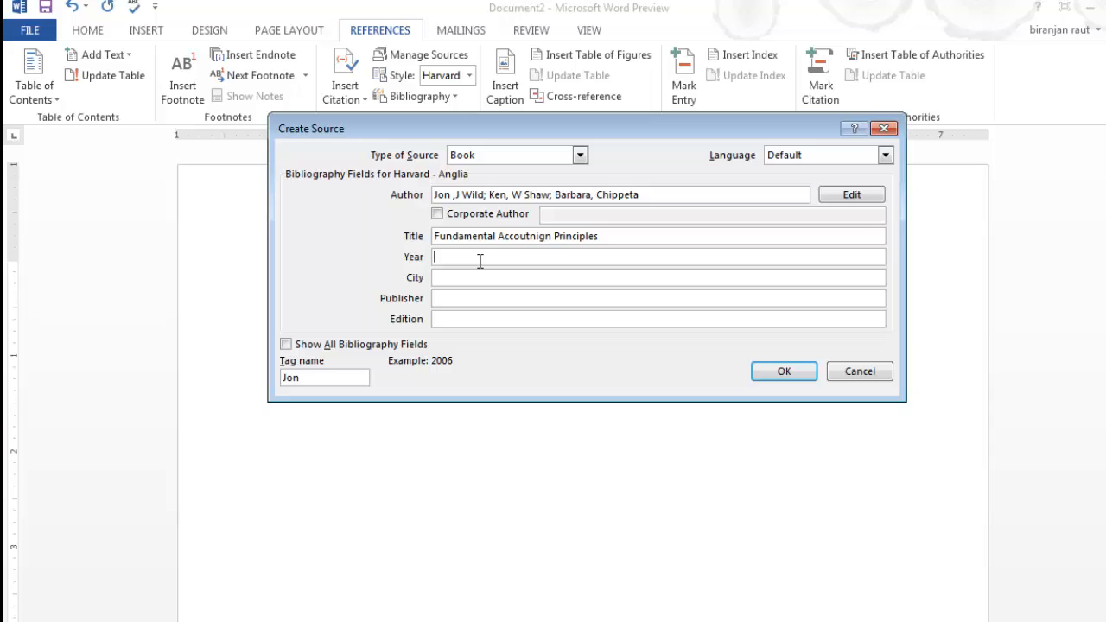
pyautogui.write('2011')
pyautogui.press('Tab')
pyautogui.press('Tab')
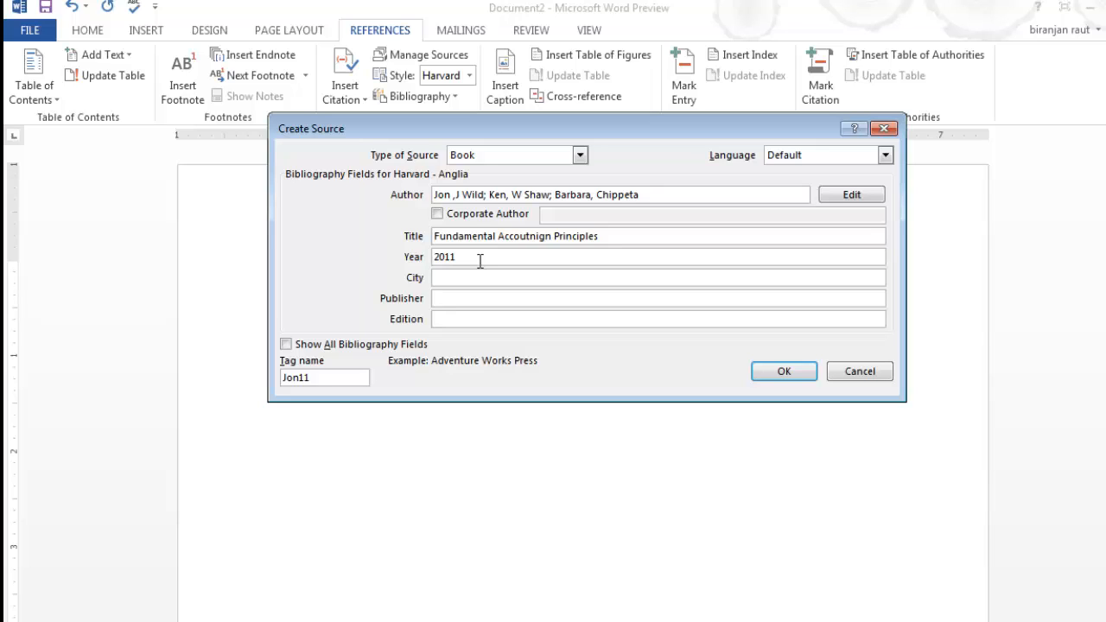
pyautogui.write('Mc Graw Hill')
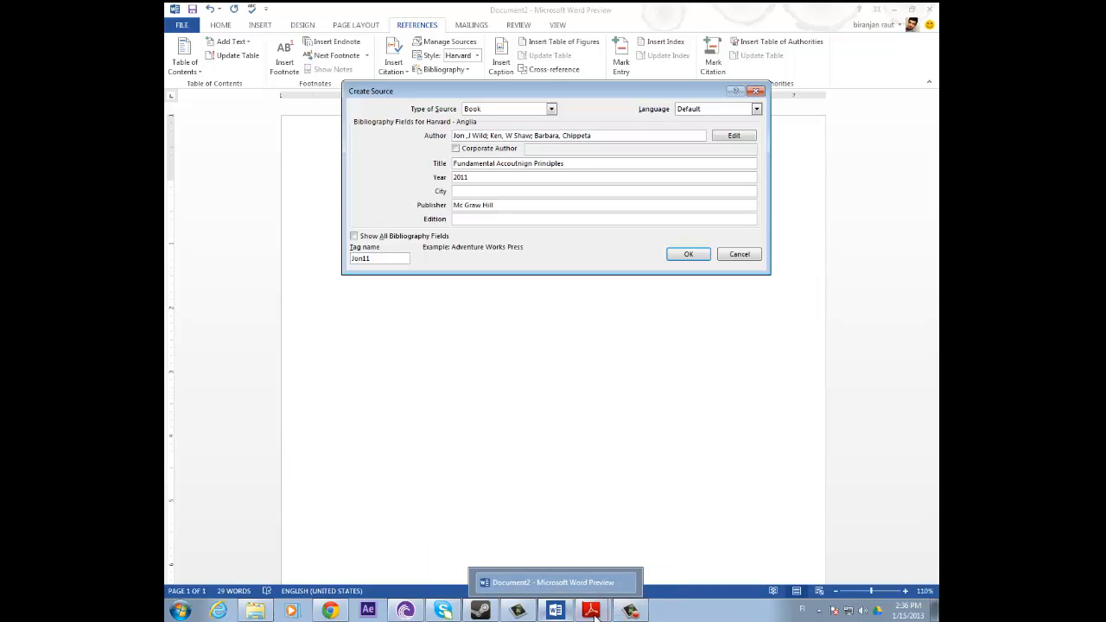
pyautogui.moveTo(595, 610)
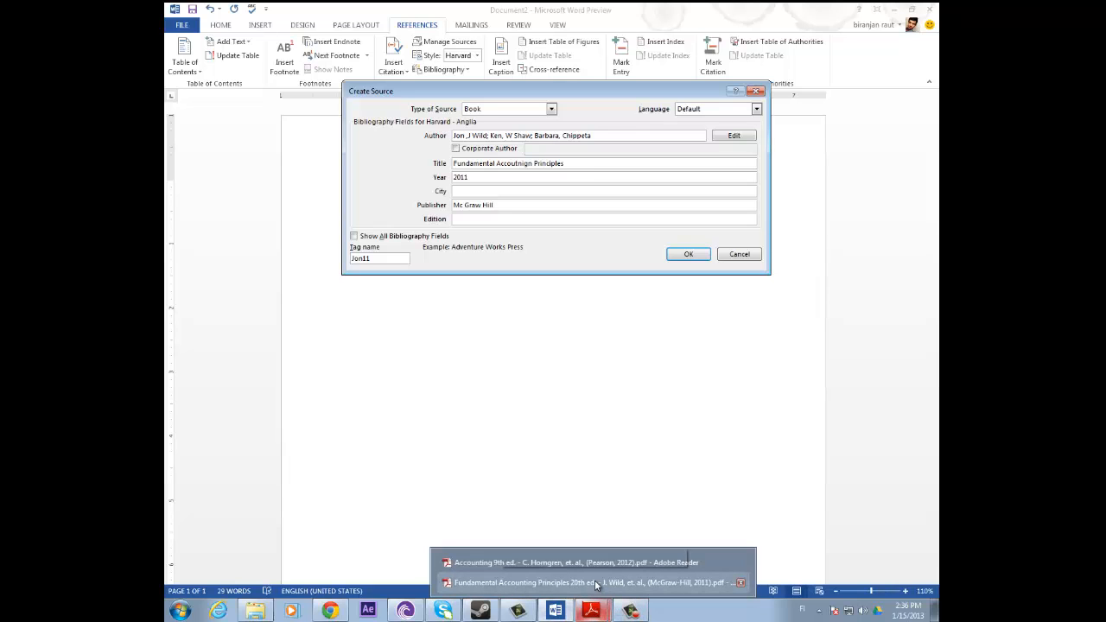
pyautogui.click(594, 583)
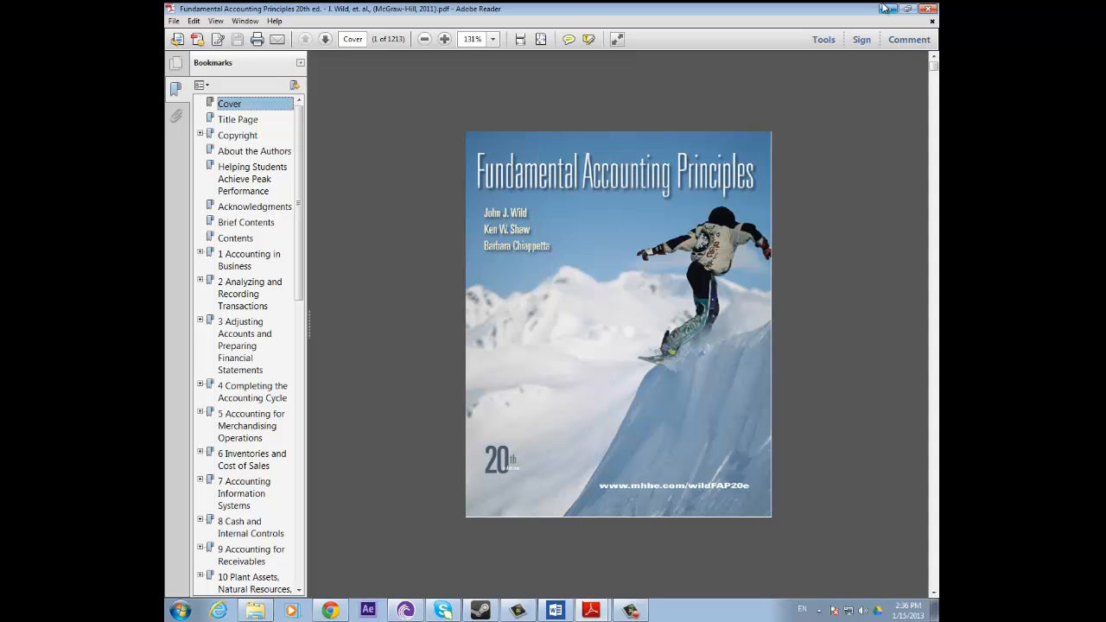
pyautogui.hotkey('alt', 'Tab')
# Set the edition to 20th, briefly showing all bibliography fields before hiding them again.
pyautogui.click(492, 219)
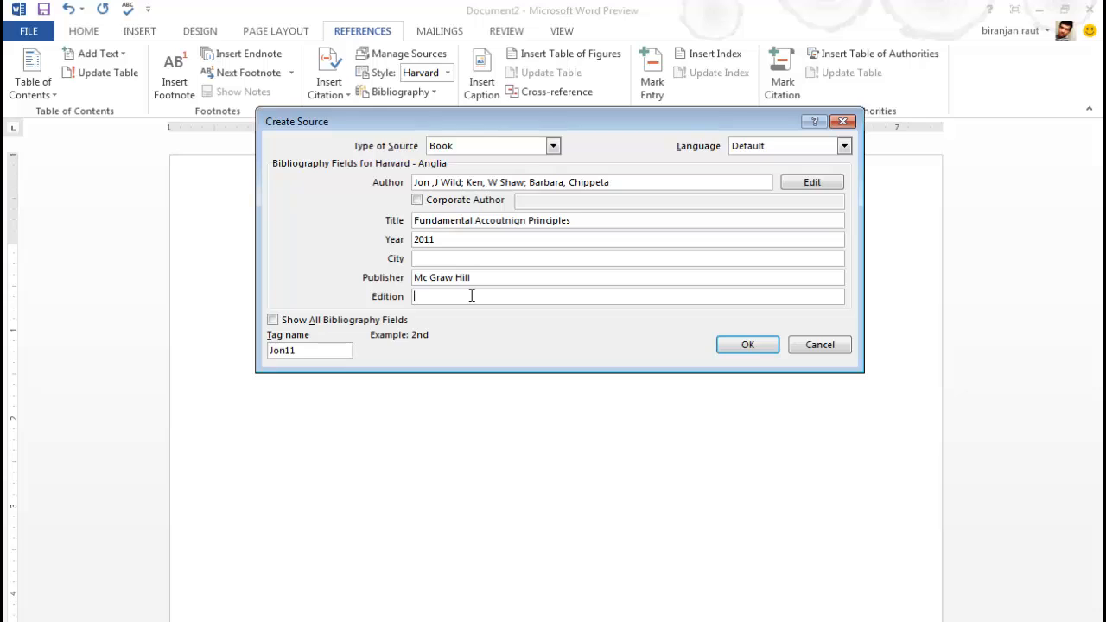
pyautogui.write('20th')
pyautogui.click(272, 321)
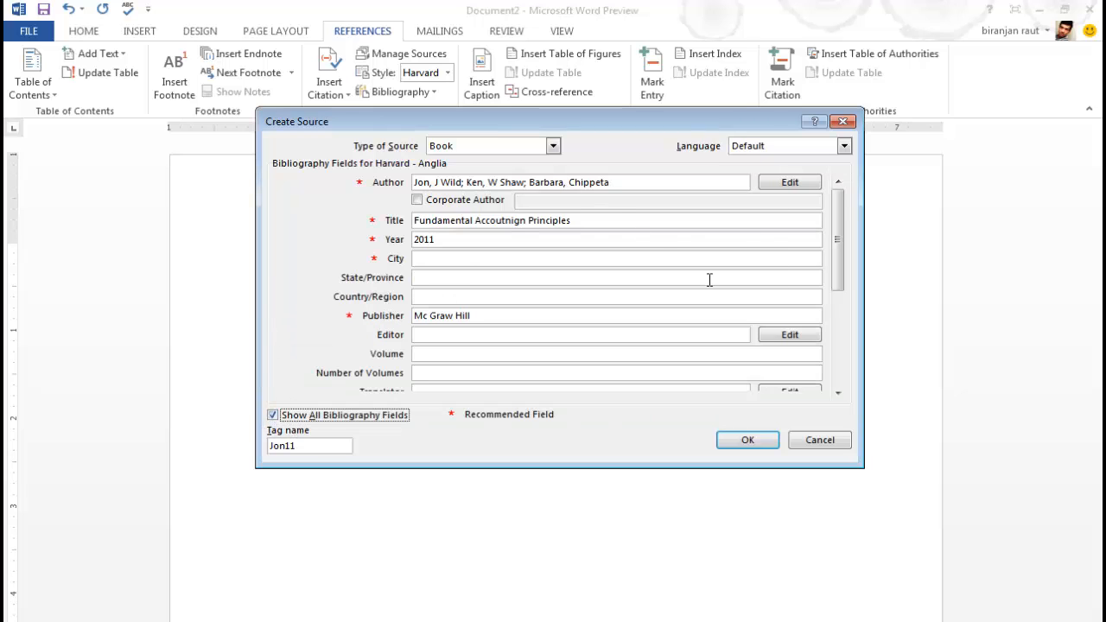
pyautogui.moveTo(842, 254); pyautogui.dragTo(836, 198)
pyautogui.click(273, 415)
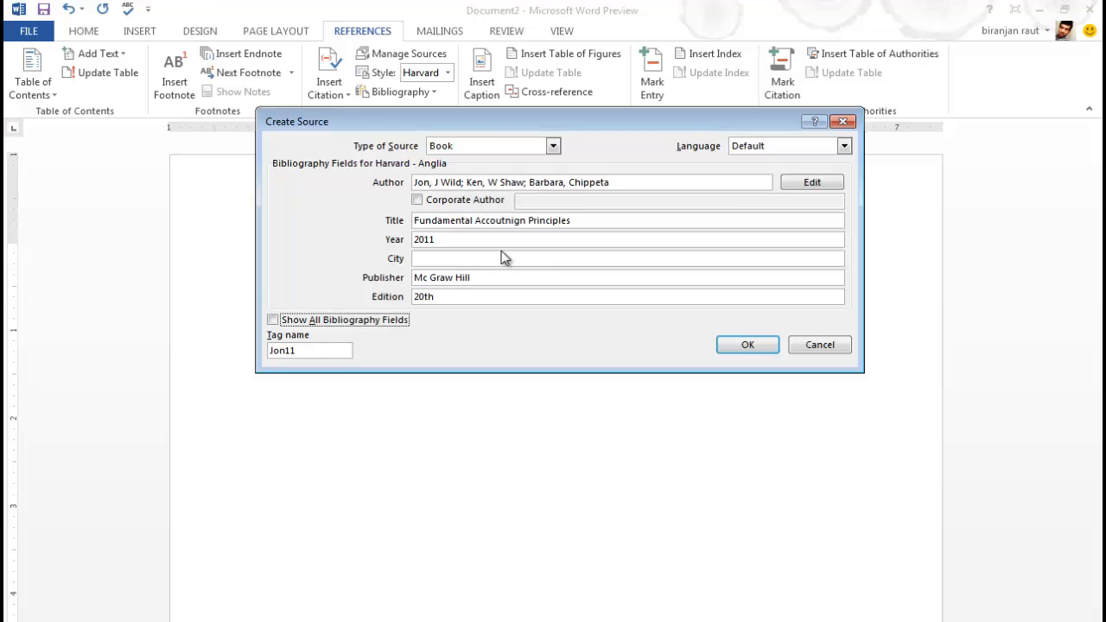
# Save the source to insert (Jon, et al., 2011), then add an empty line after the paragraph.
pyautogui.click(733, 345)
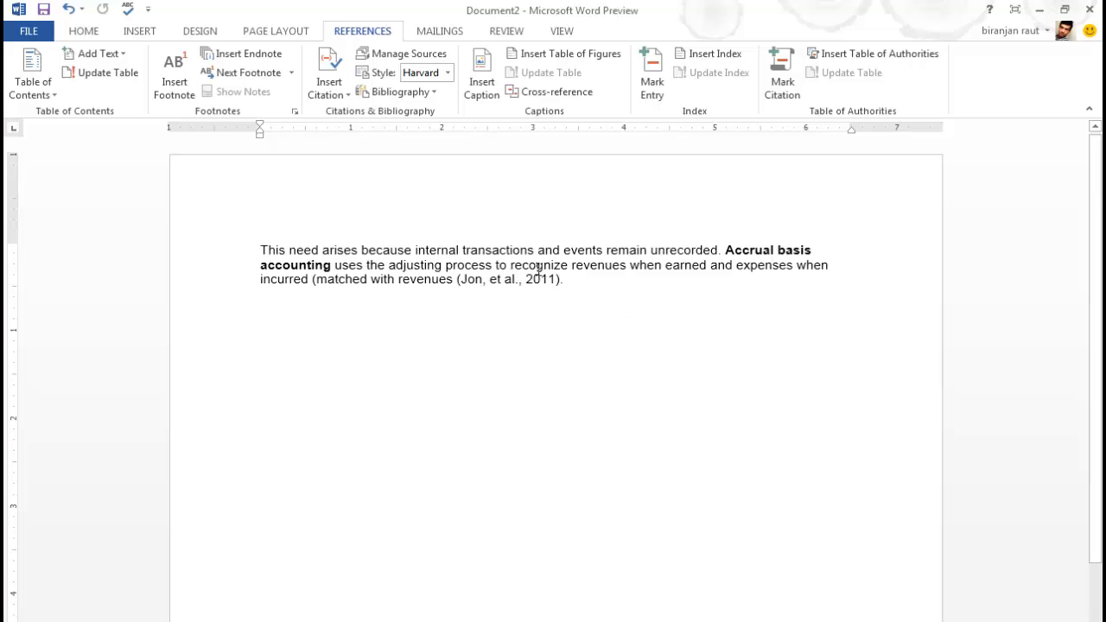
pyautogui.click(581, 279)
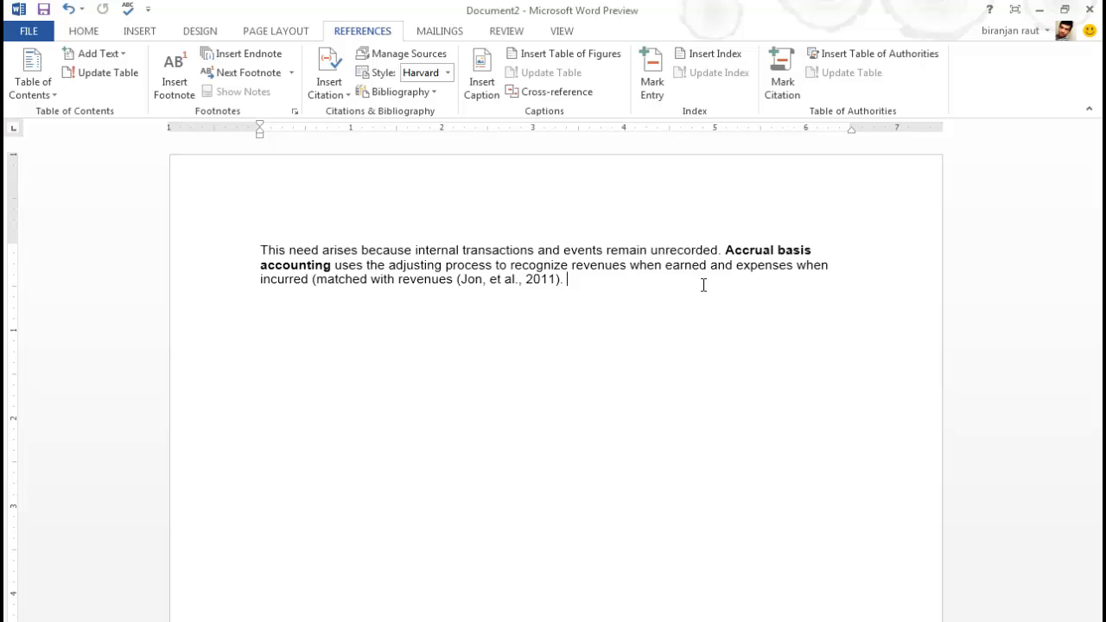
pyautogui.press('Return')
pyautogui.press('Return')
# Insert the built-in References bibliography, listing the Fundamental Accoutnign Principles 20th ed. entry.
pyautogui.click(433, 92)
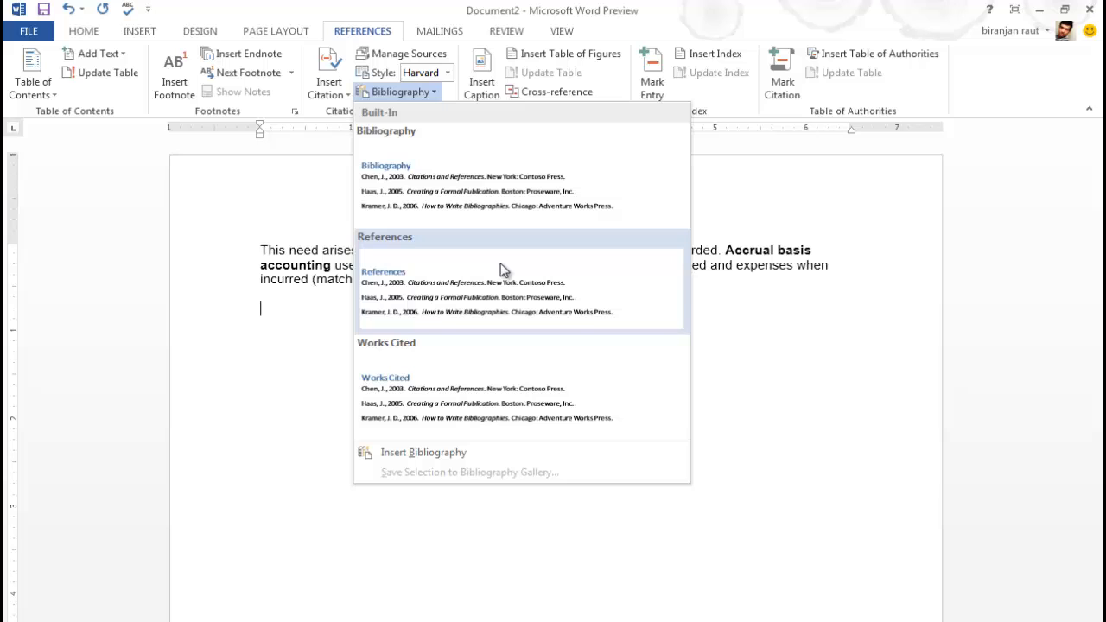
pyautogui.click(478, 280)
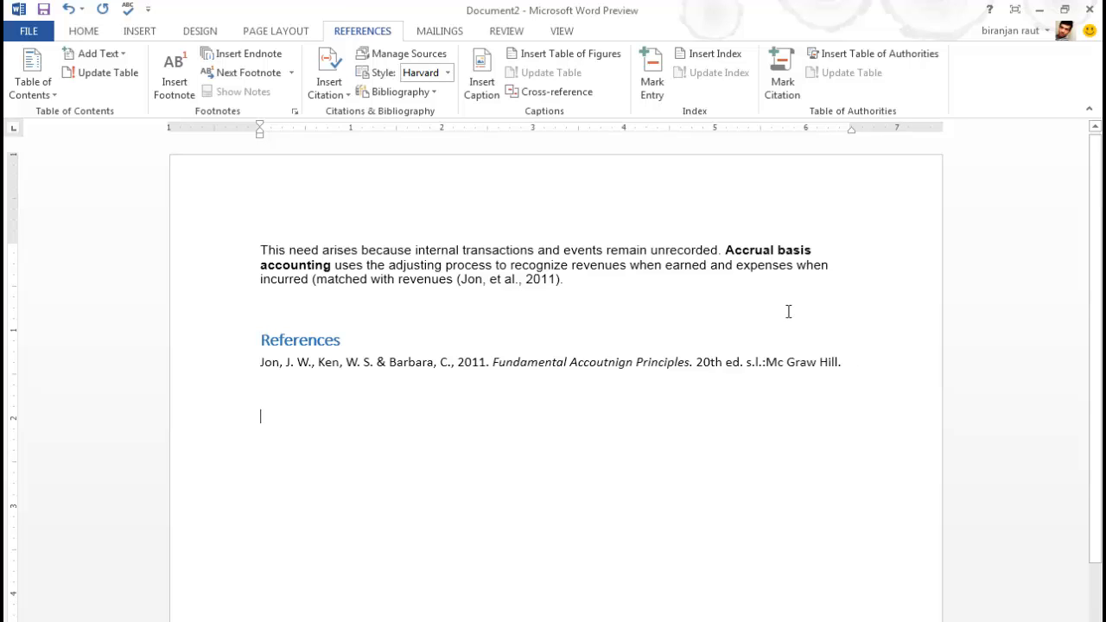
pyautogui.moveTo(263, 362); pyautogui.dragTo(842, 364)
pyautogui.click(837, 481)
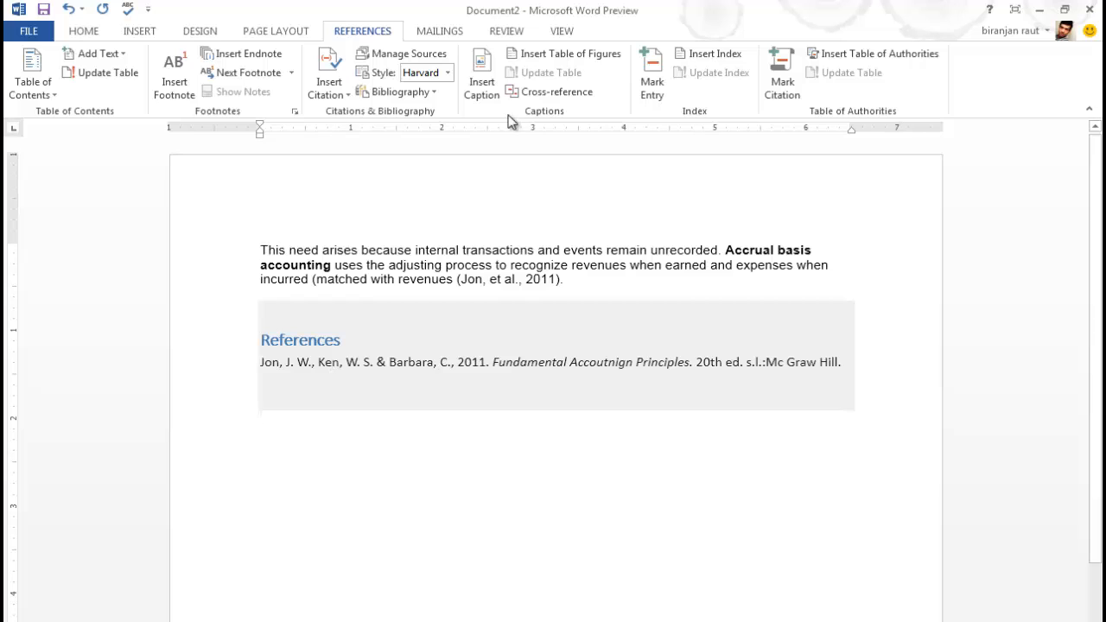
# In Source Manager, review the Jon11 source, then create a blank Placeholder1 source.
pyautogui.click(393, 56)
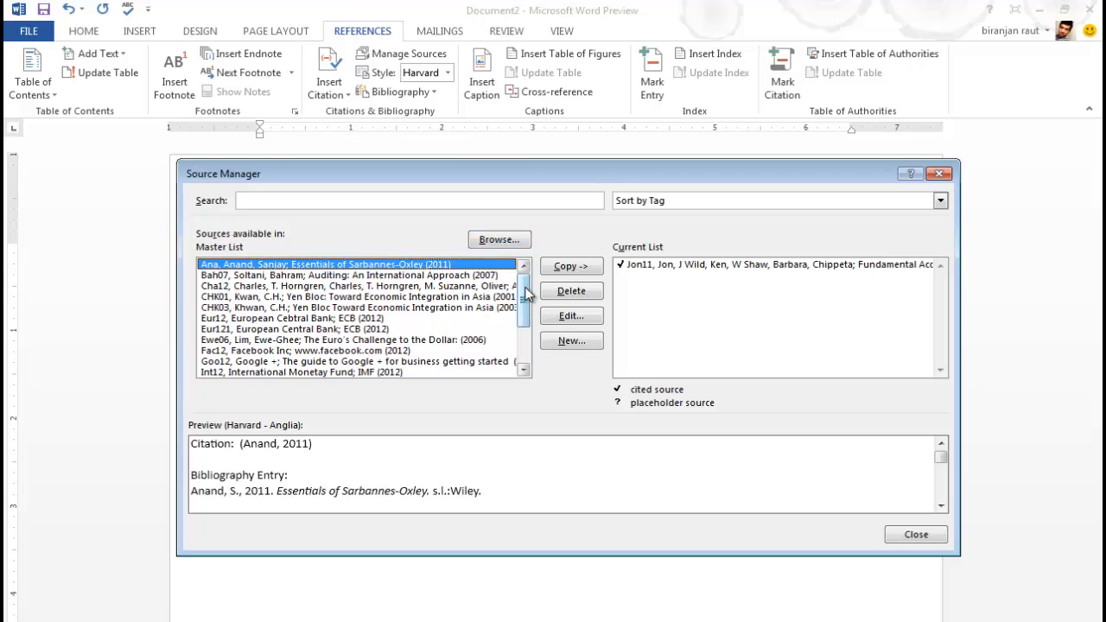
pyautogui.moveTo(527, 294)
pyautogui.mouseDown()
pyautogui.moveTo(523, 329)
pyautogui.moveTo(524, 299)
pyautogui.mouseUp()
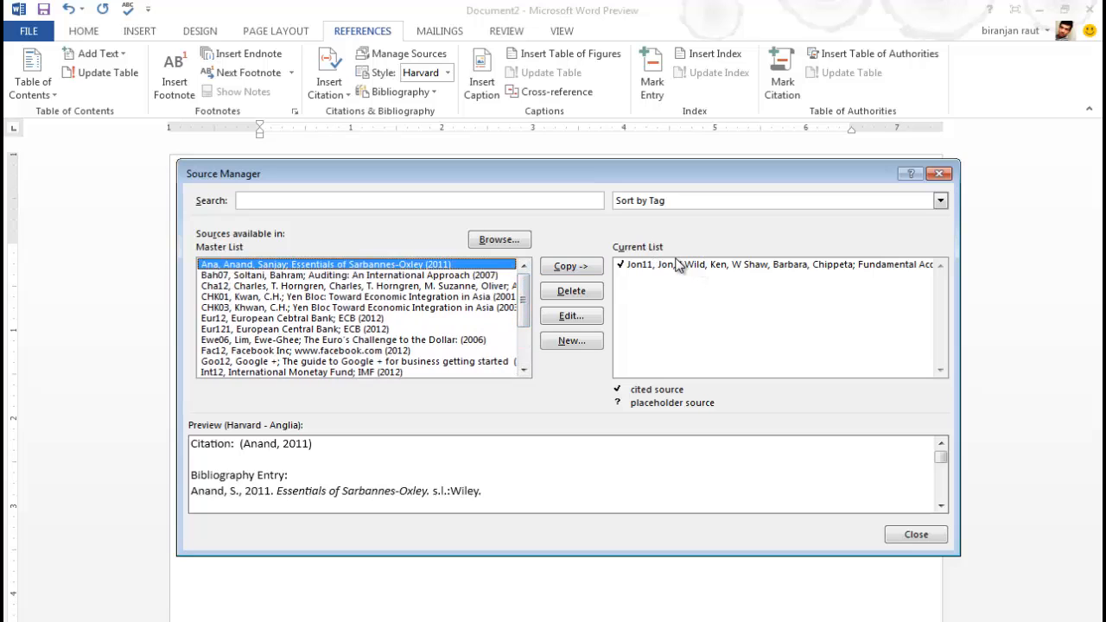
pyautogui.click(696, 268)
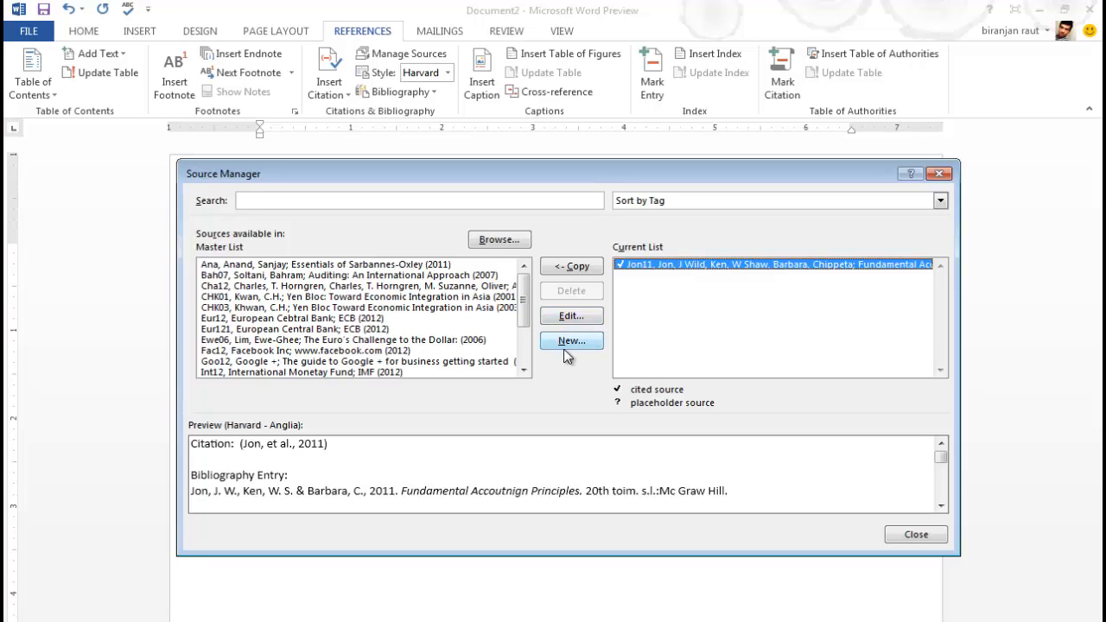
pyautogui.click(569, 316)
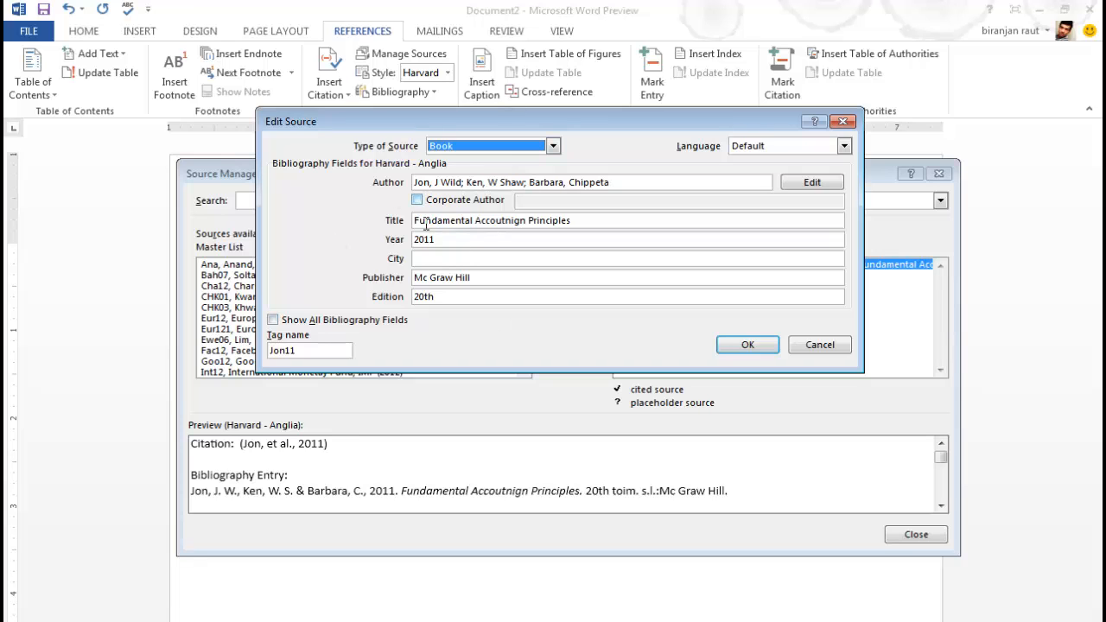
pyautogui.click(748, 345)
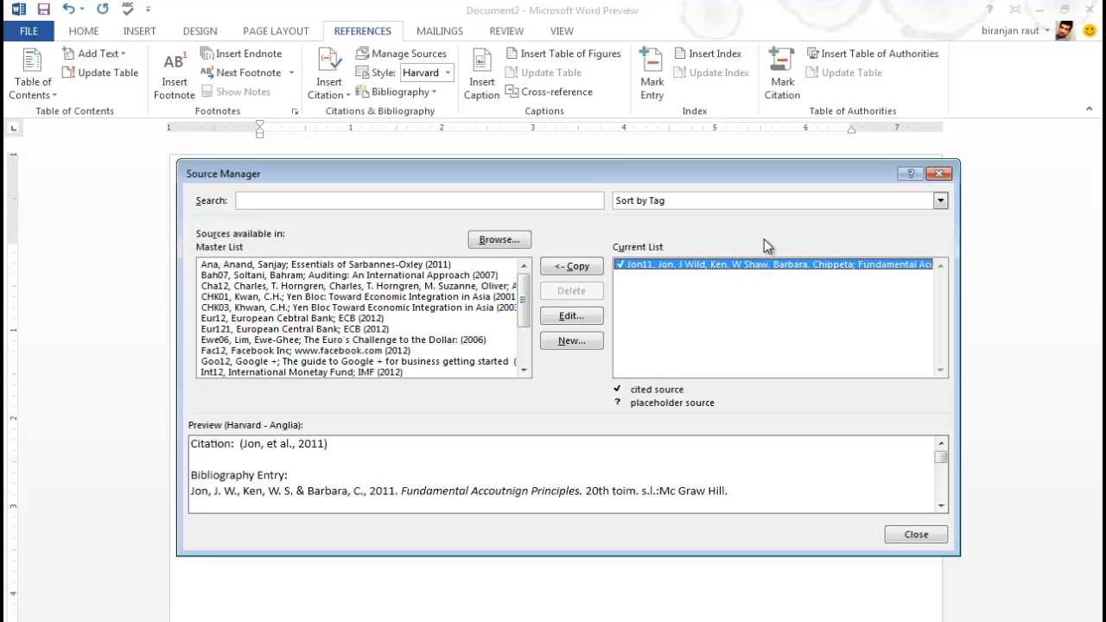
pyautogui.click(587, 341)
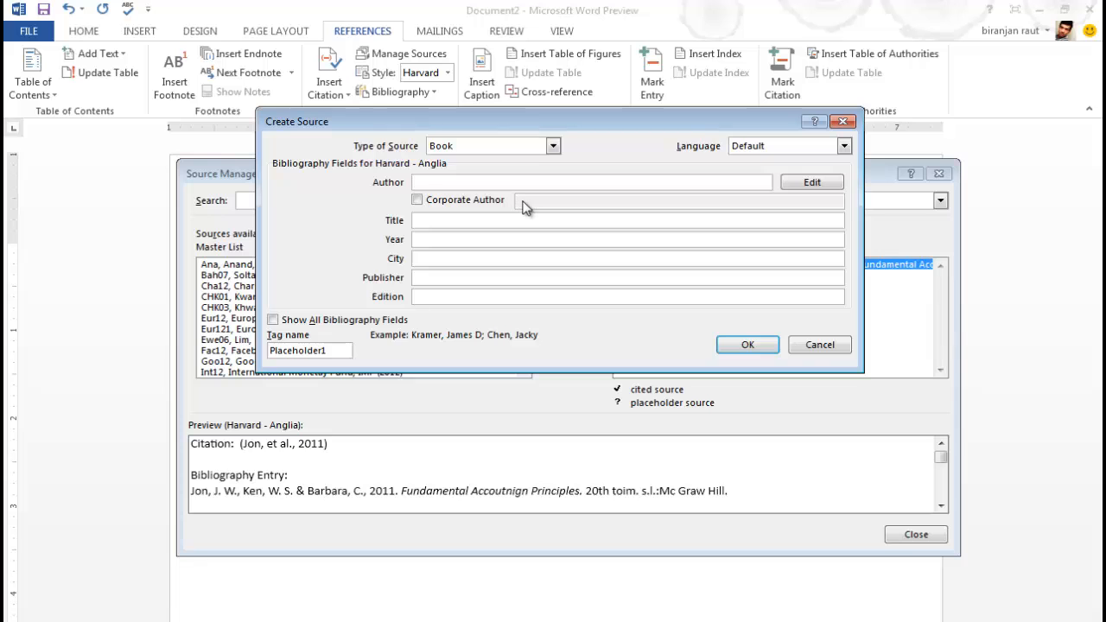
pyautogui.click(748, 345)
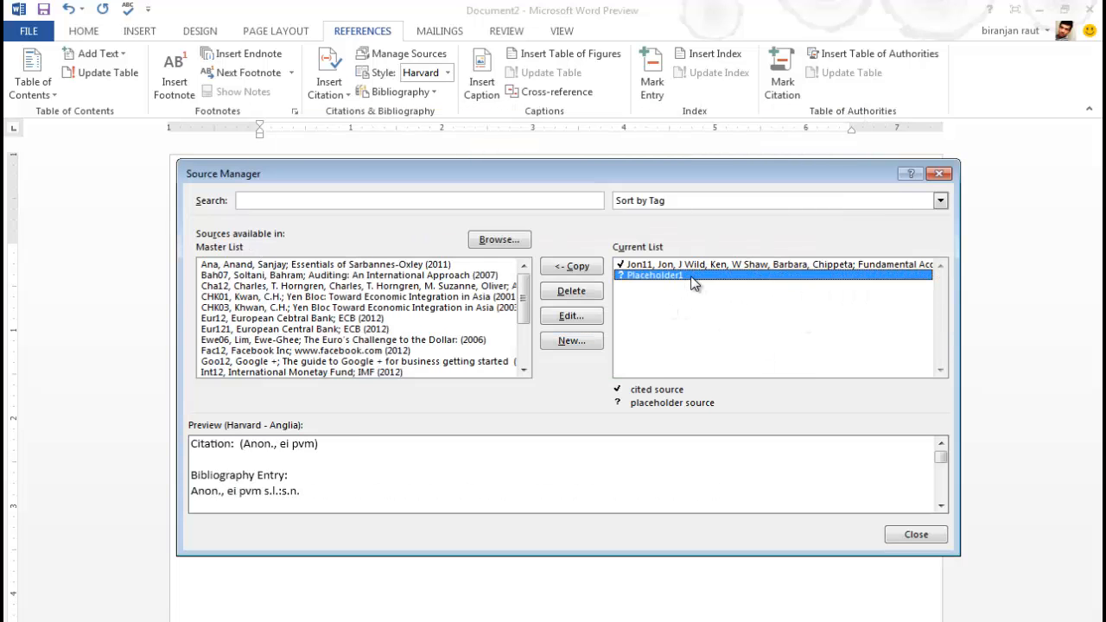
# Type 'Financial accounting is' under the paragraph, correcting both misspellings from suggestions.
pyautogui.click(939, 174)
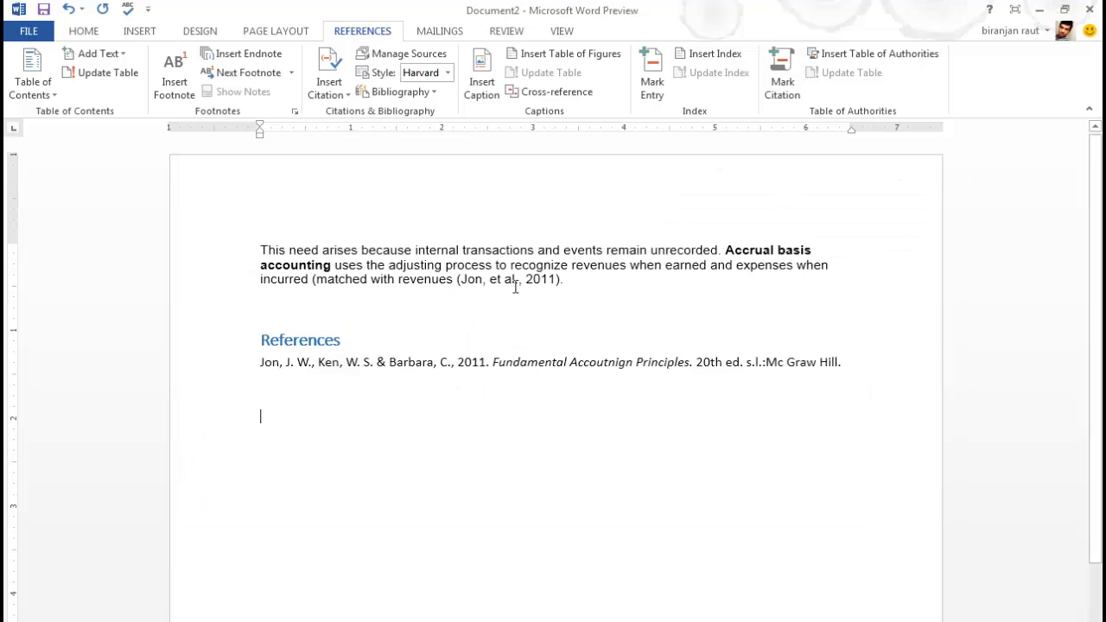
pyautogui.click(591, 292)
pyautogui.write('Fin')
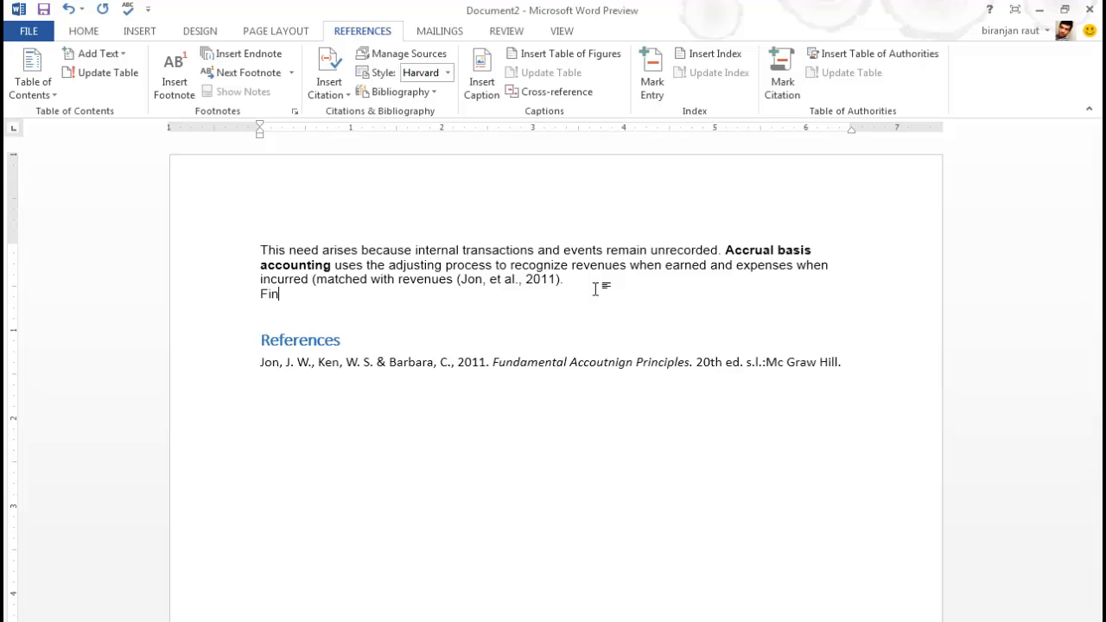
pyautogui.write('acial acoounting is')
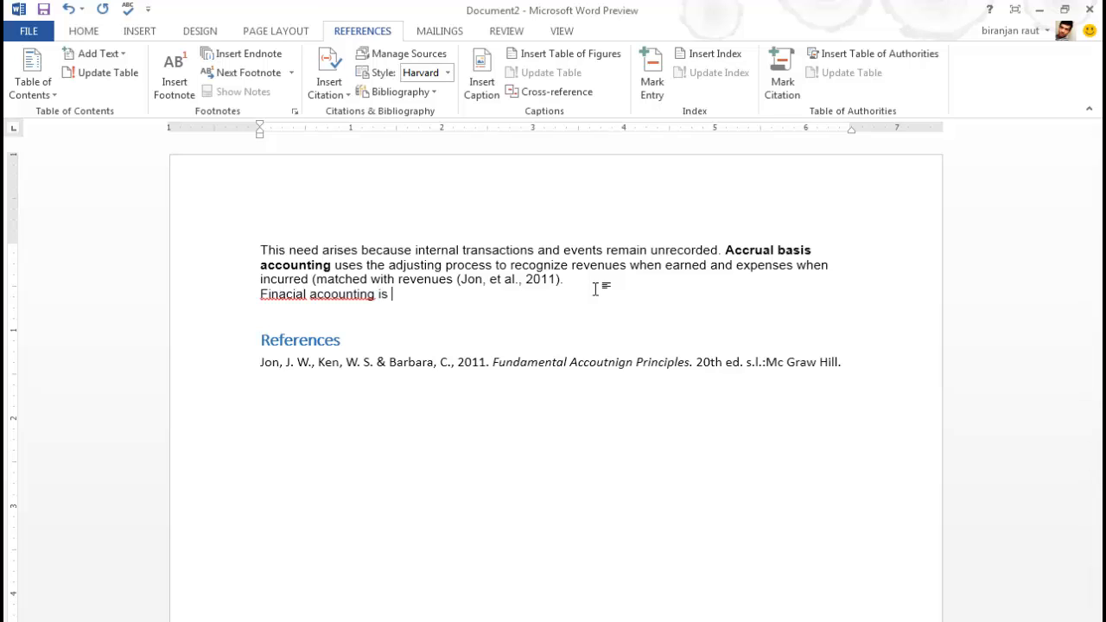
pyautogui.click(278, 295)
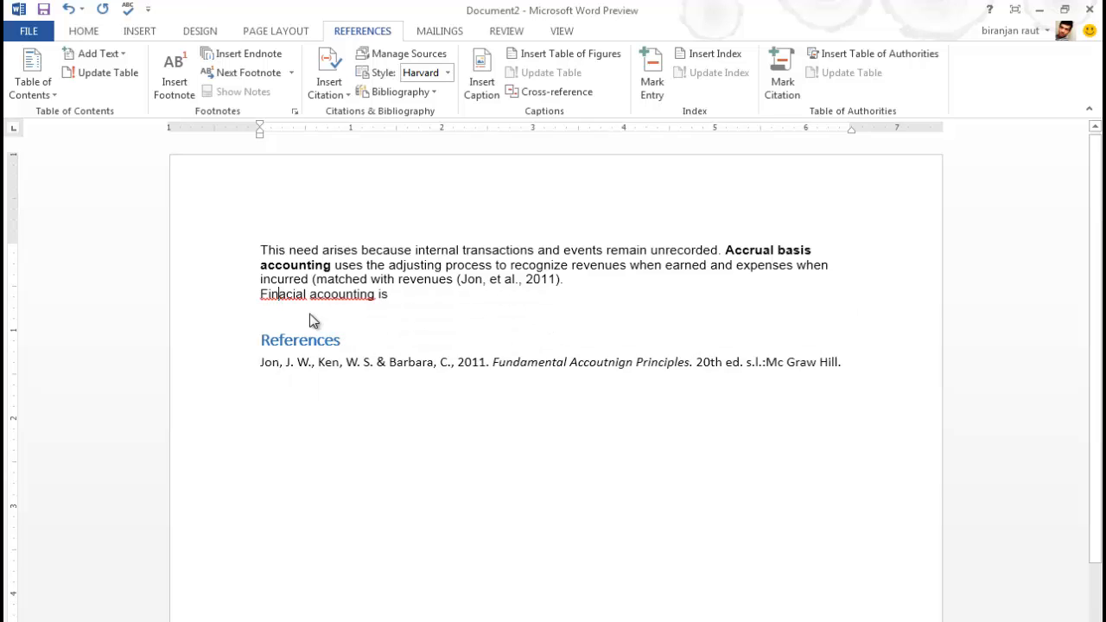
pyautogui.rightClick(308, 316)
pyautogui.click(363, 315)
pyautogui.rightClick(362, 296)
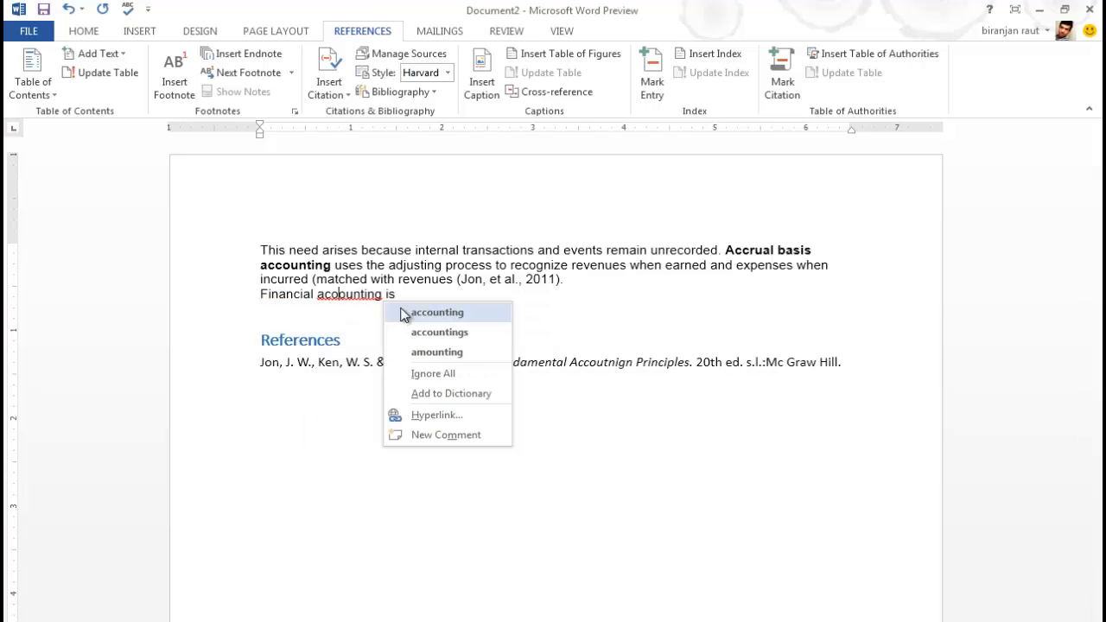
pyautogui.click(393, 312)
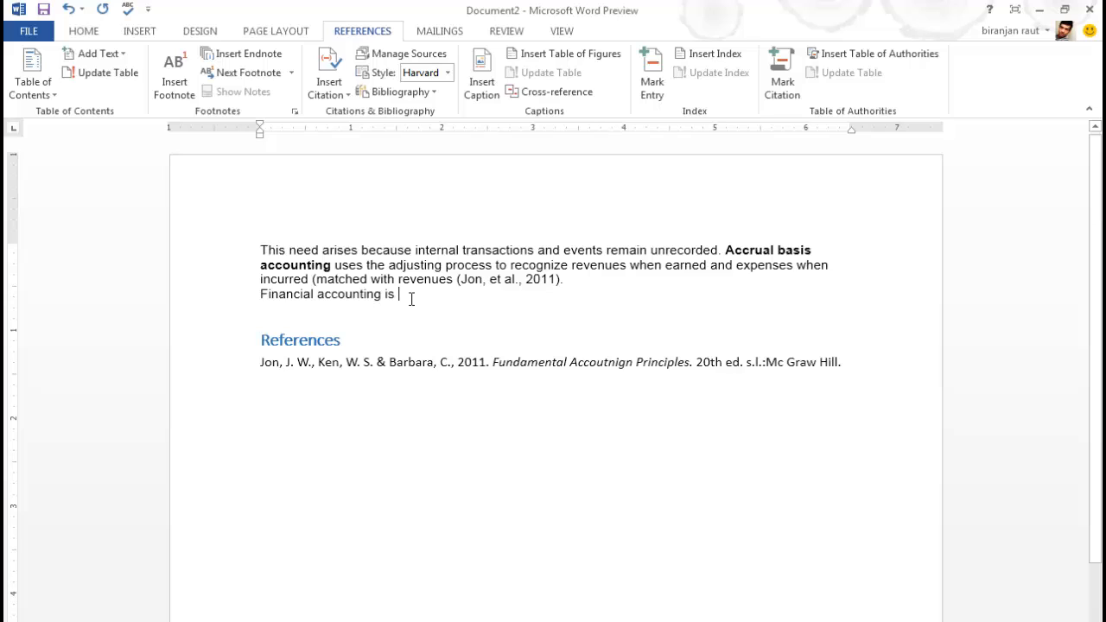
# Finish the sentence with 'must for smooth operation of business.'.
pyautogui.write('most of ')
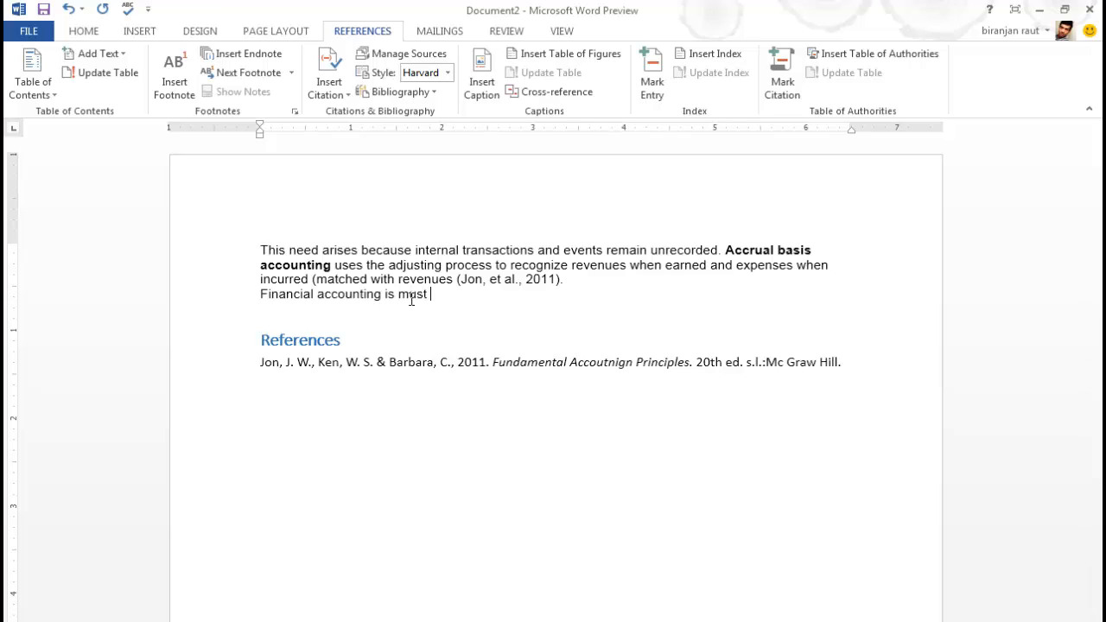
pyautogui.write('finac')
pyautogui.press('BackSpace')
pyautogui.press('BackSpace')
pyautogui.press('BackSpace')
pyautogui.press('BackSpace')
pyautogui.press('BackSpace')
pyautogui.press('BackSpace')
pyautogui.press('BackSpace')
pyautogui.press('BackSpace')
pyautogui.write('for smooth operation of bu')
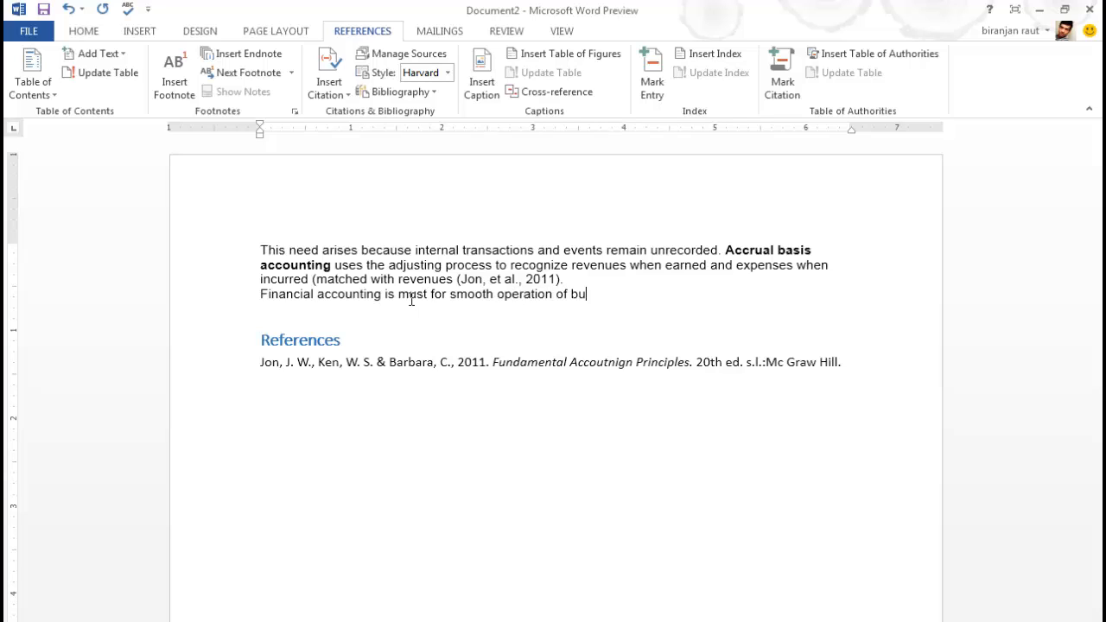
pyautogui.write('siness.')
# Insert the citation (Jon, et al., 2011) for Fundamental Accounting Principles after the financial accounting sentence.
pyautogui.click(336, 97)
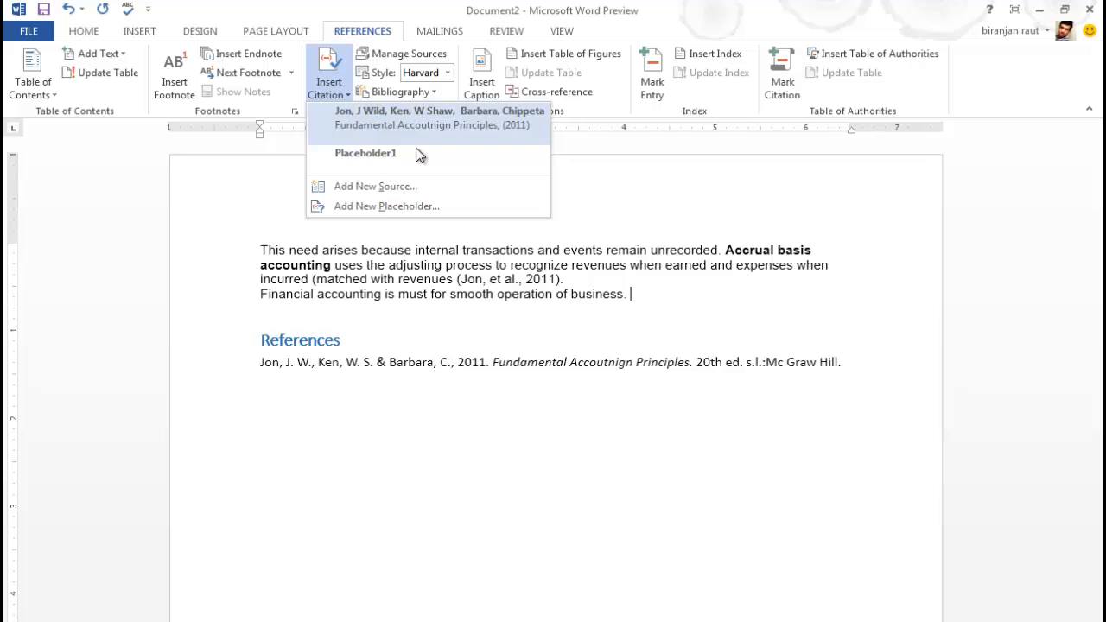
pyautogui.click(492, 127)
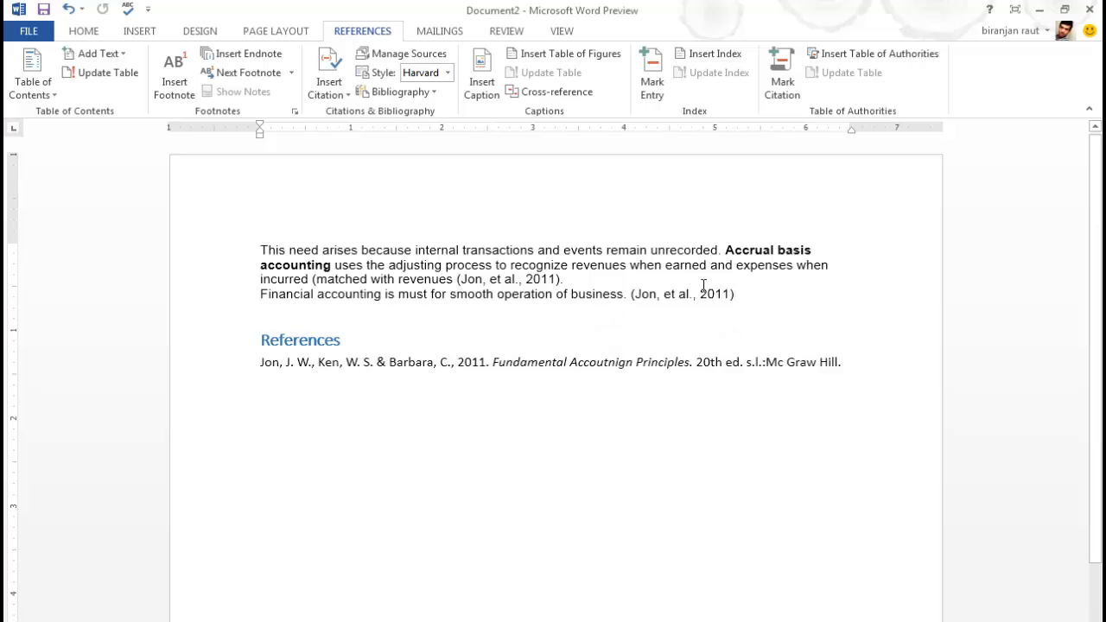
pyautogui.click(743, 296)
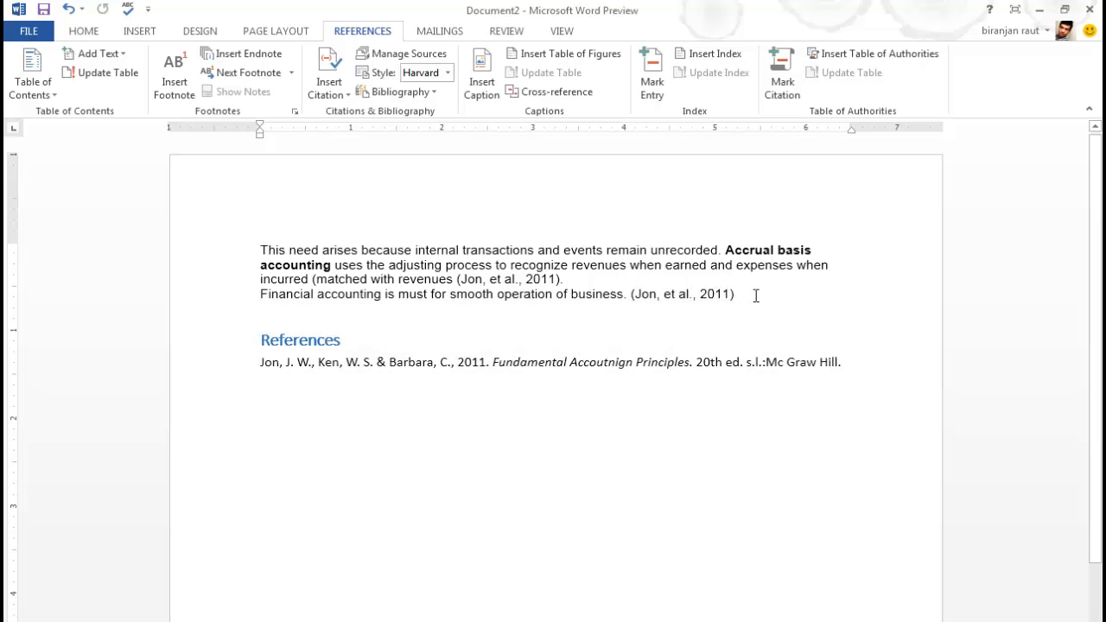